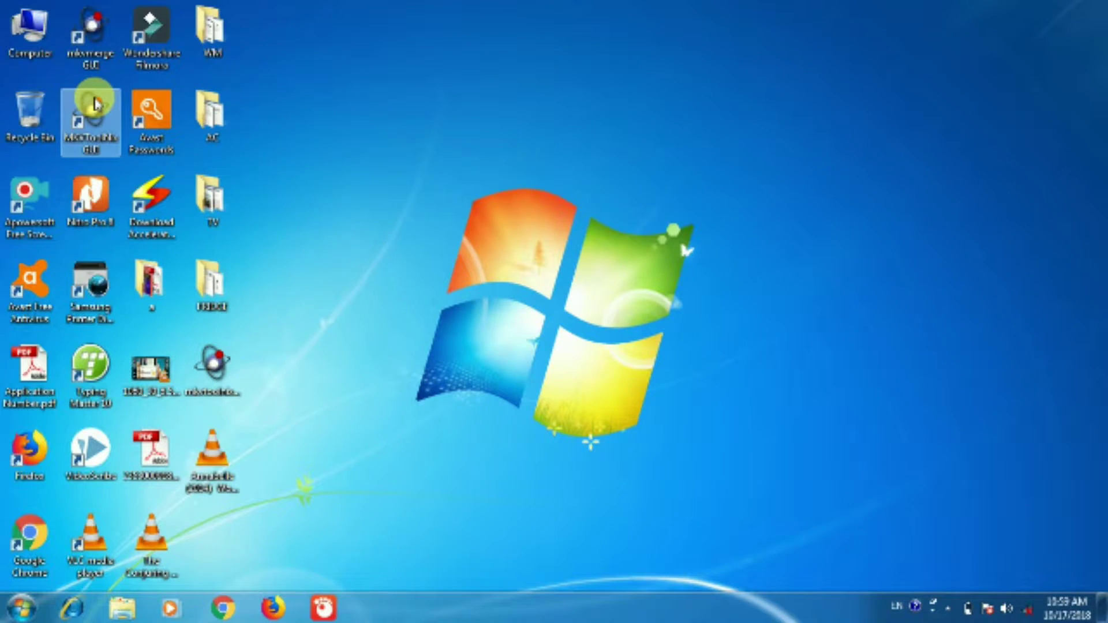
Step: Launch MKVToolNix GUI, show its merge view and move the window clear of the desktop icons
double_click(94, 105)
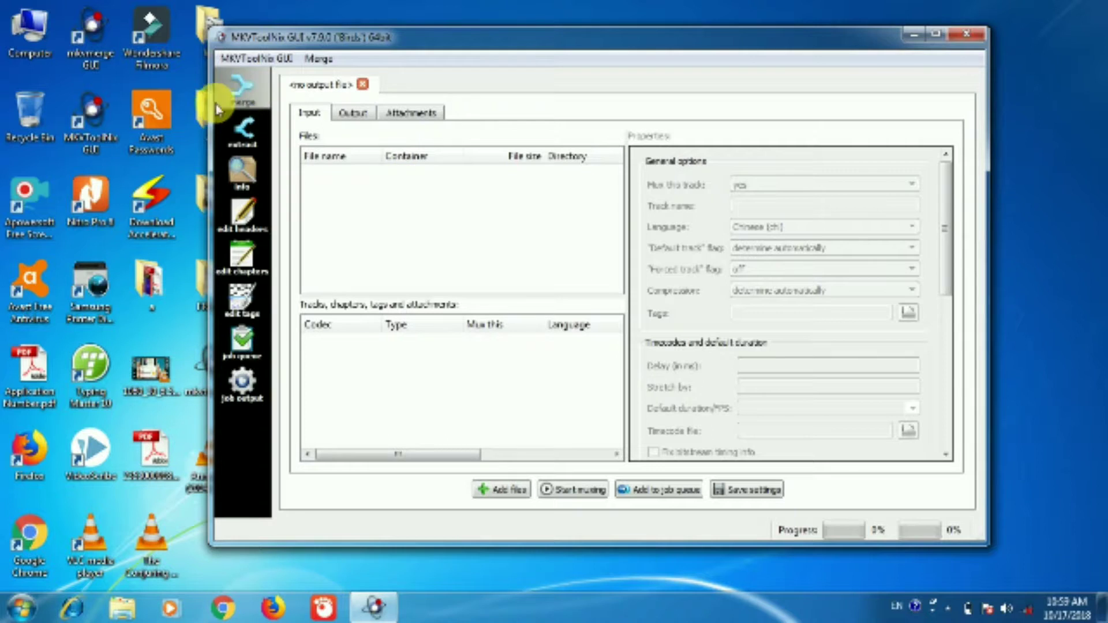
click(242, 130)
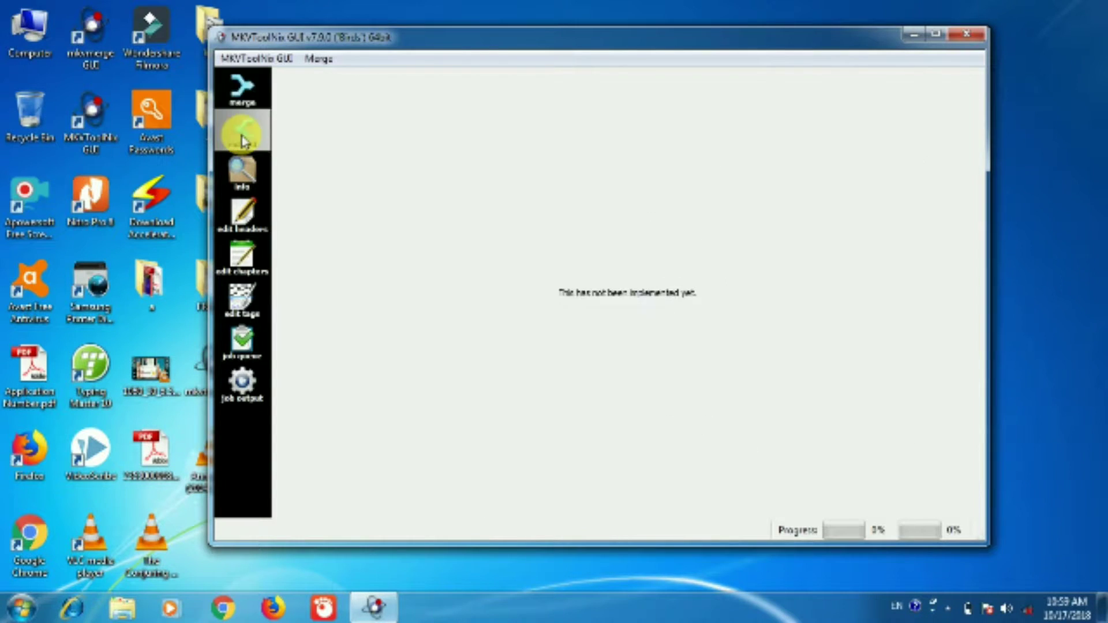
click(241, 93)
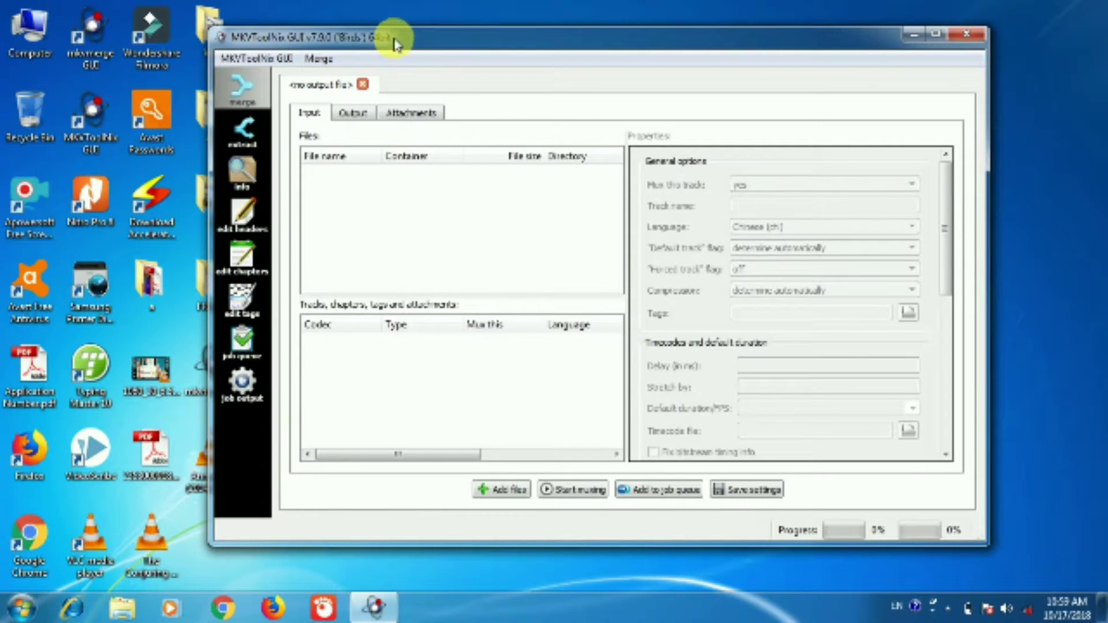
drag(398, 39, 477, 48)
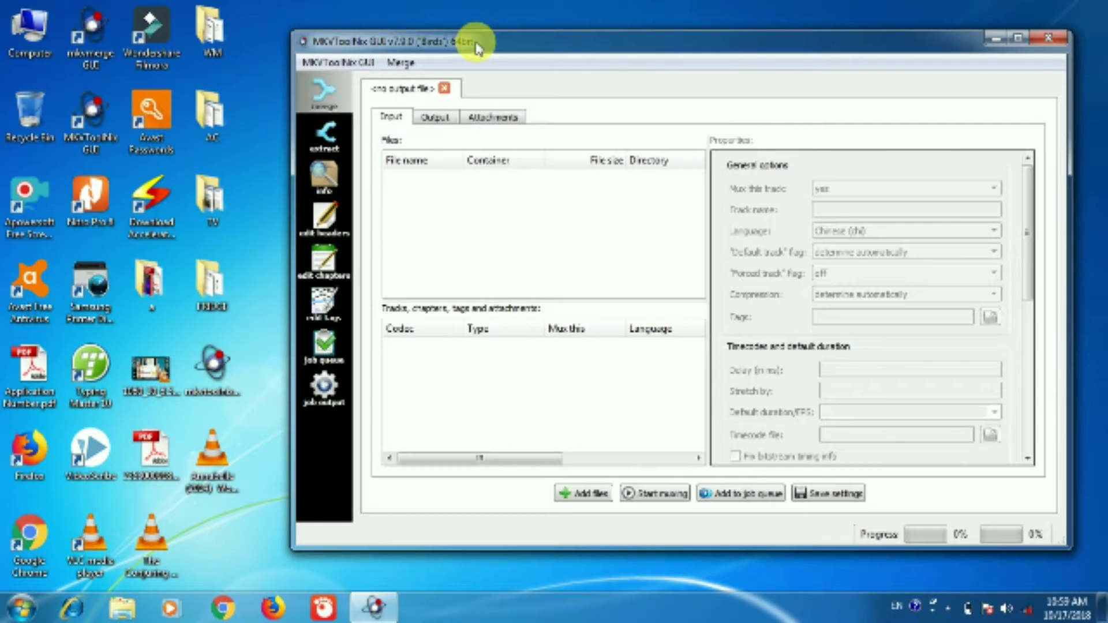
Step: Place The Conjuring (2013) video below the Annabelle file on the desktop and check its file type in its properties
click(212, 464)
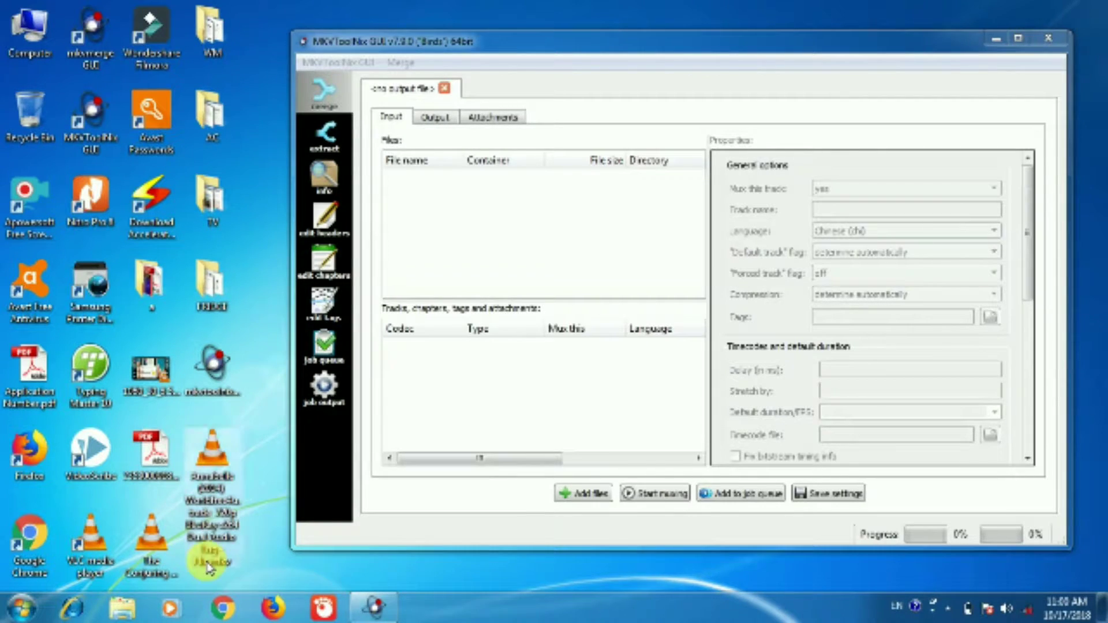
click(151, 554)
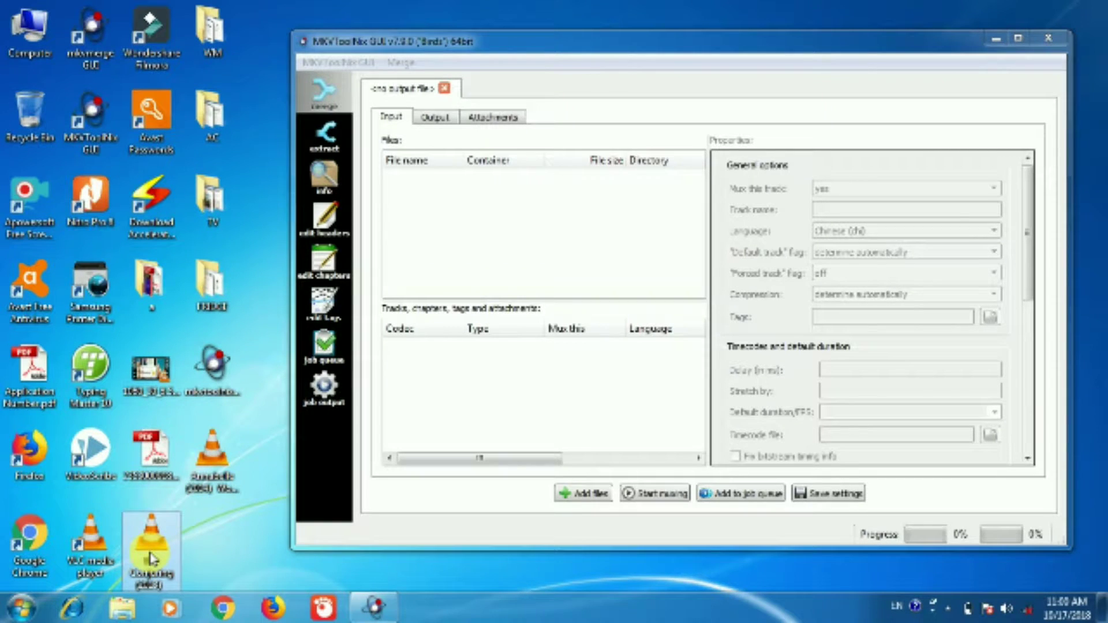
drag(151, 556, 229, 540)
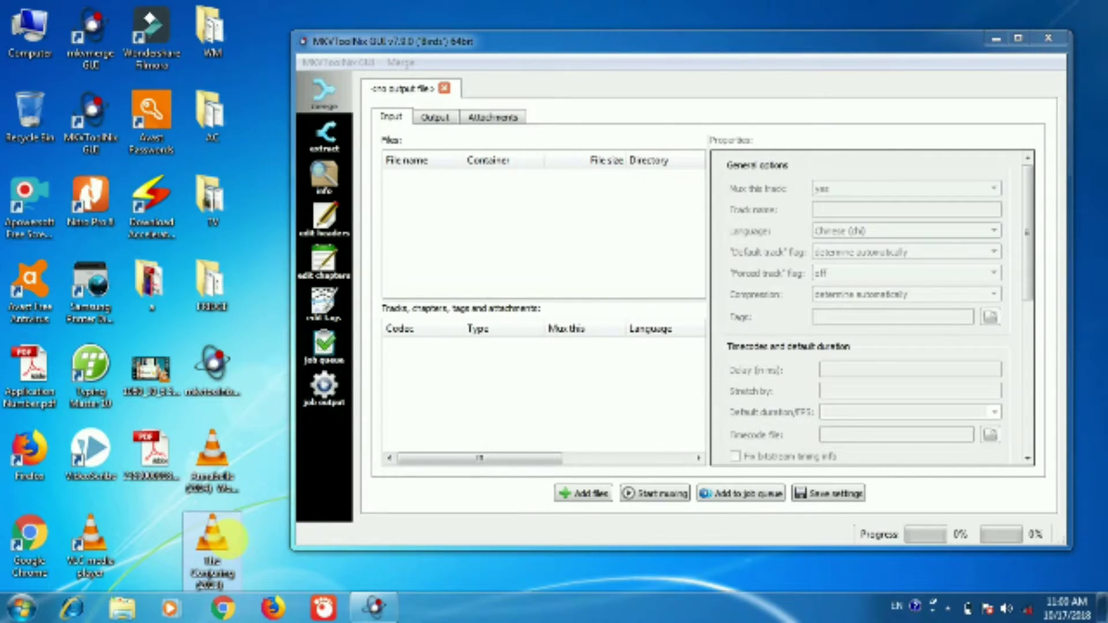
right_click(229, 540)
click(259, 525)
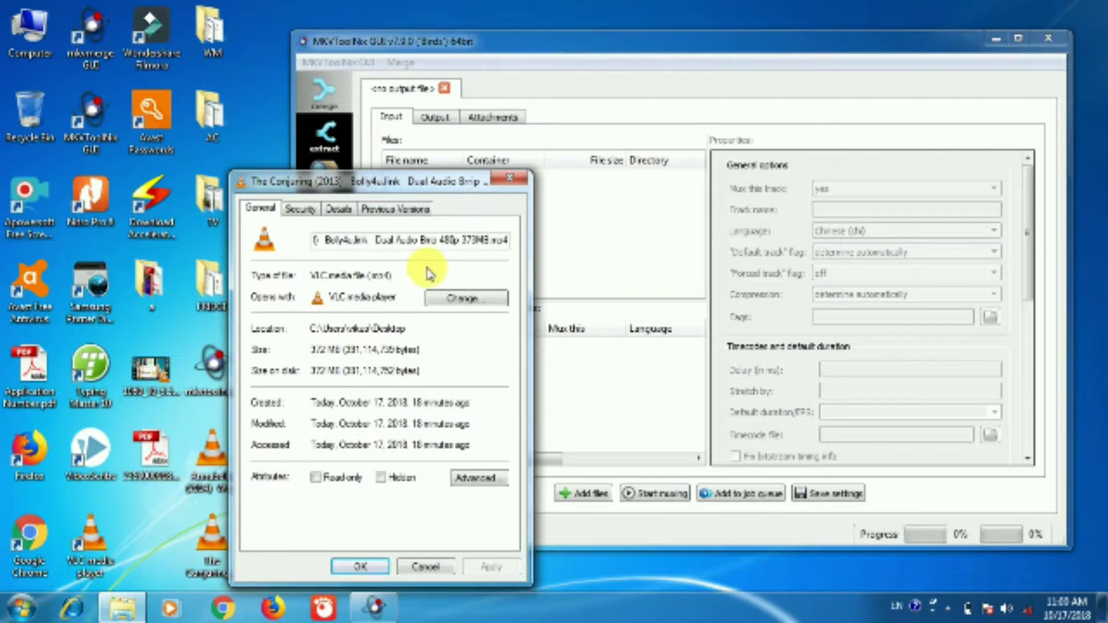
drag(427, 275, 312, 285)
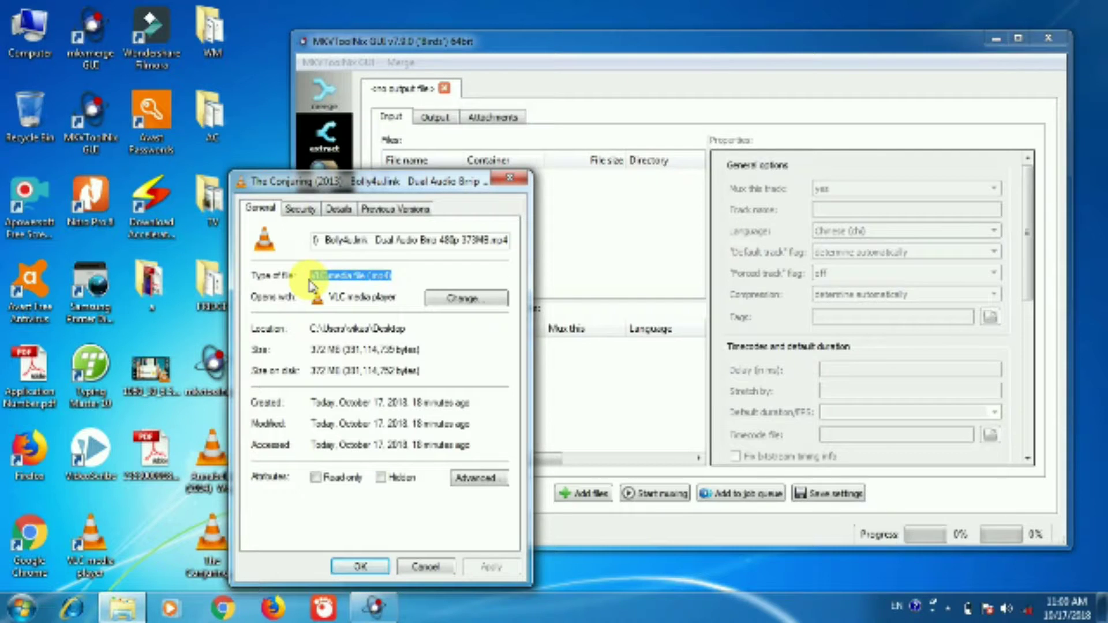
click(420, 567)
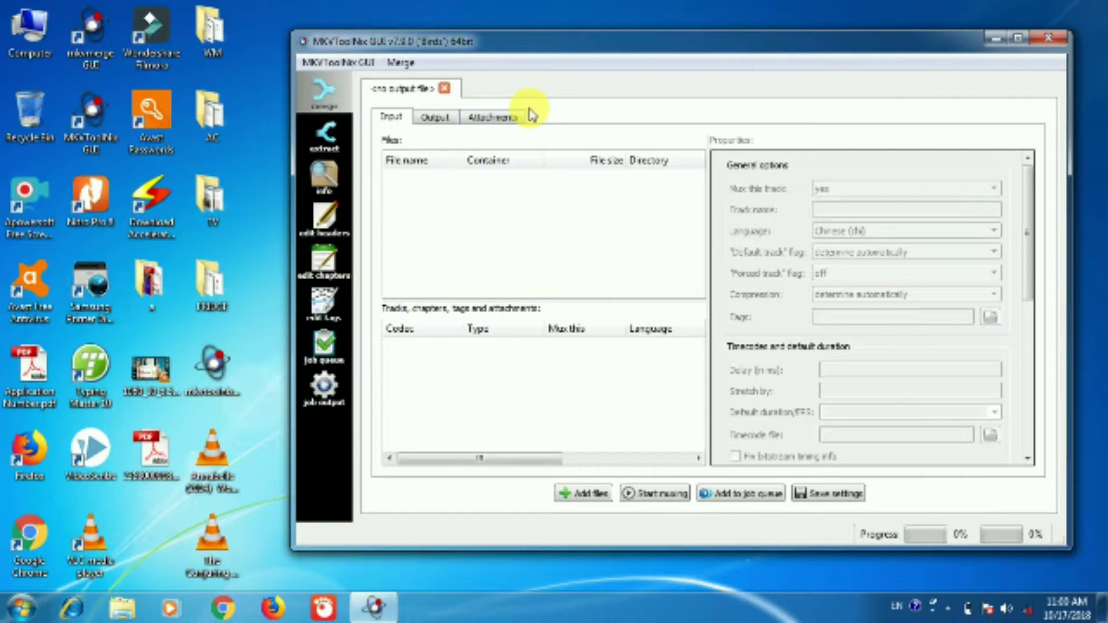
Step: Add The Conjuring (2013) Dual Audio 480p MP4 from the Desktop as a source file for merging
click(583, 494)
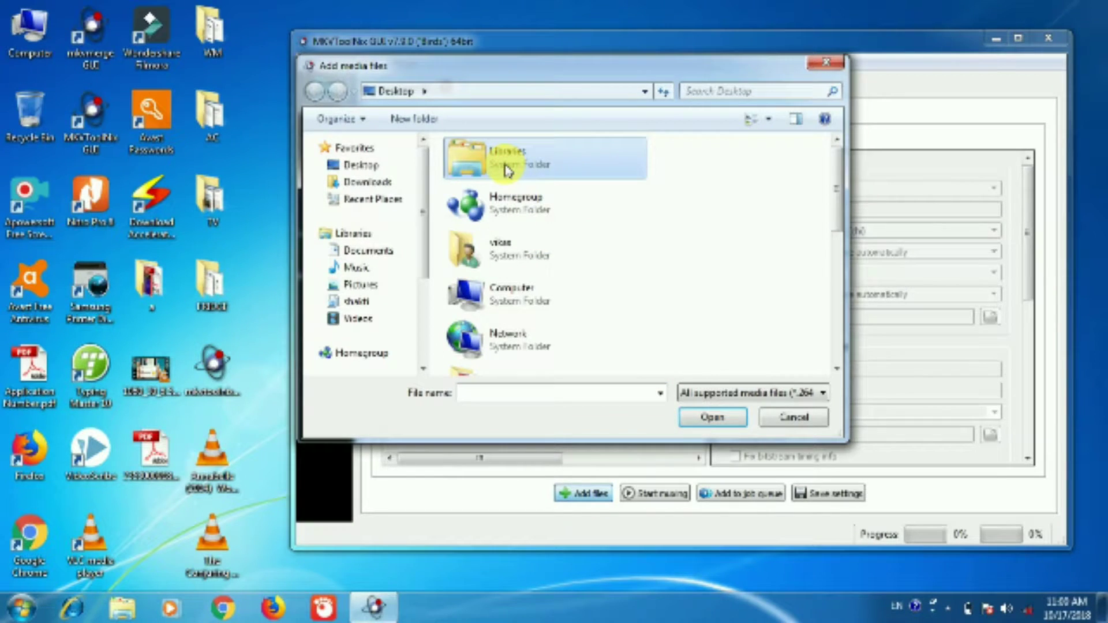
key(End)
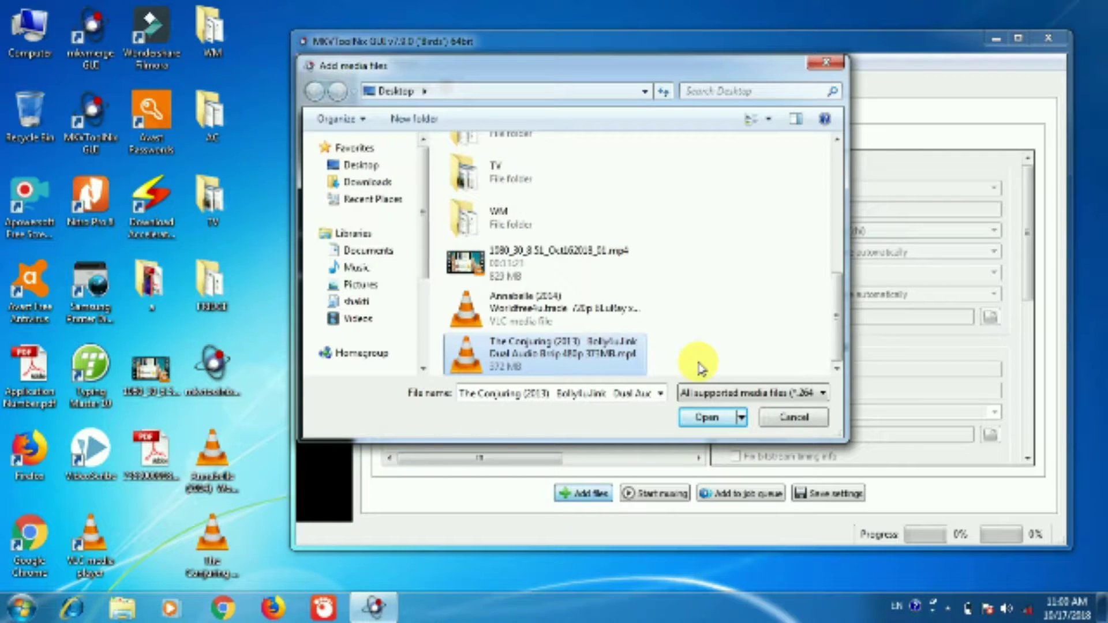
click(708, 422)
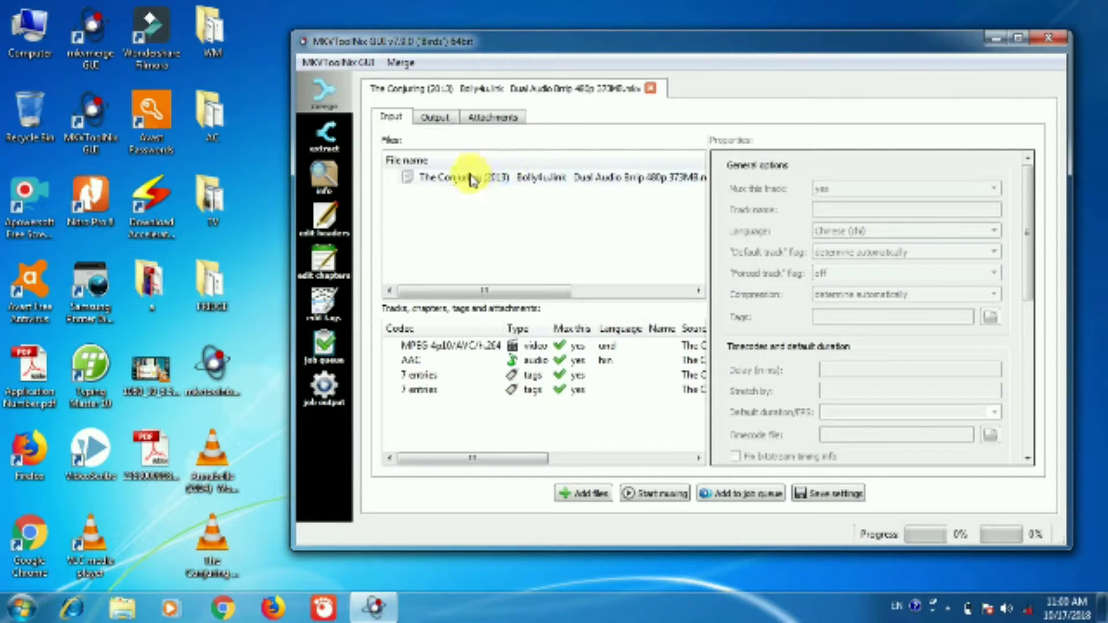
drag(554, 291, 531, 308)
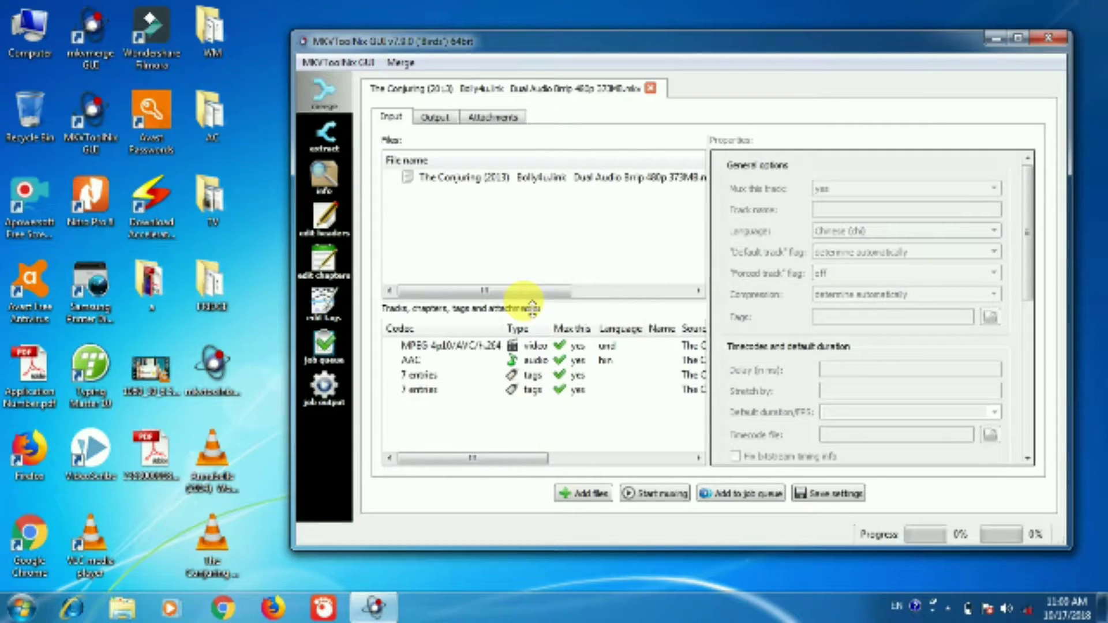
Step: Set the output's file title to "the conjuring"
click(435, 118)
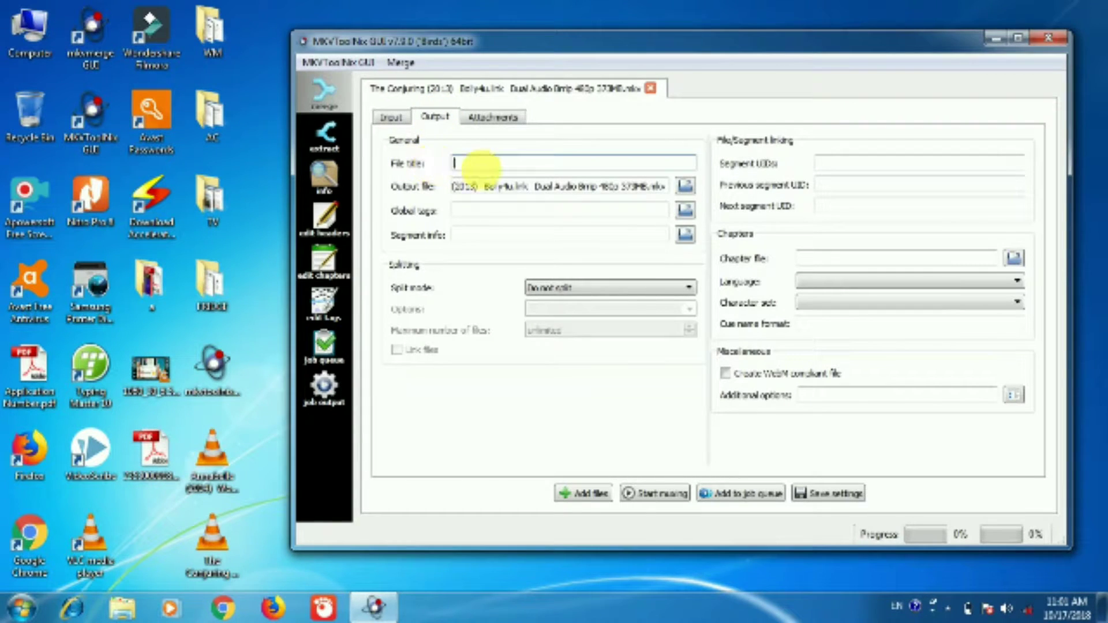
text(the c)
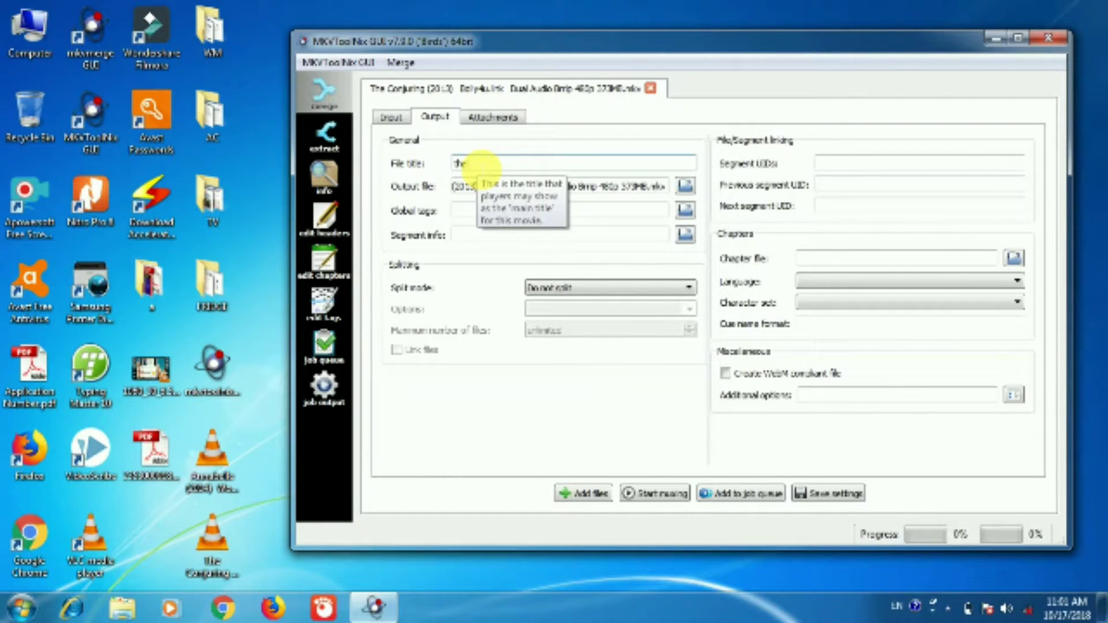
text(onjuring)
Step: Set the output file to "the conjuring" on the Desktop as a Matroska file and start muxing
click(566, 190)
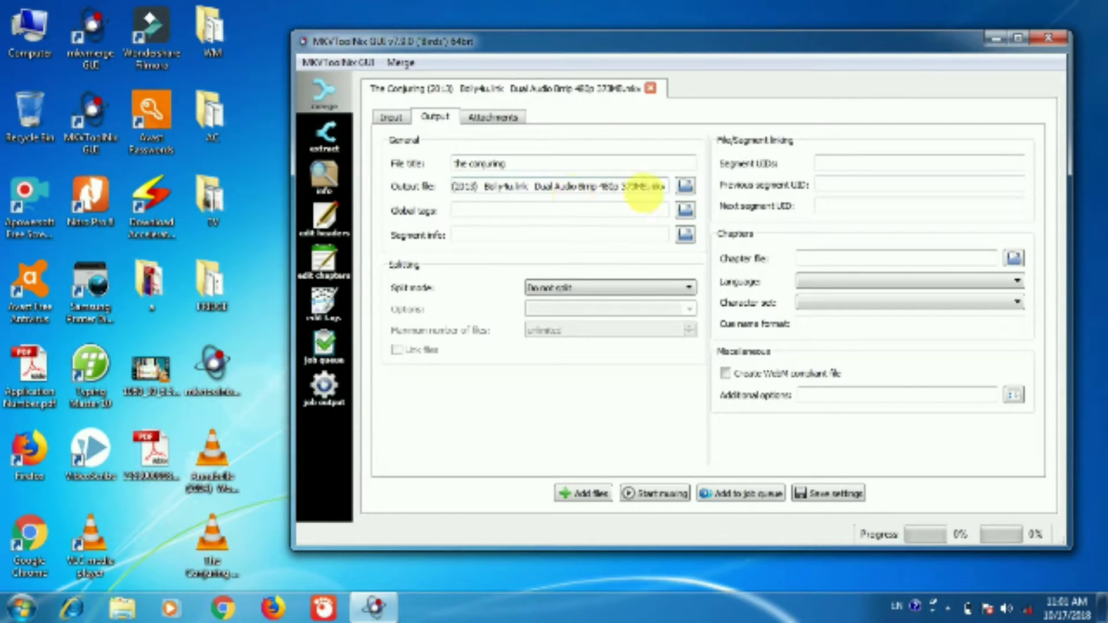
click(685, 185)
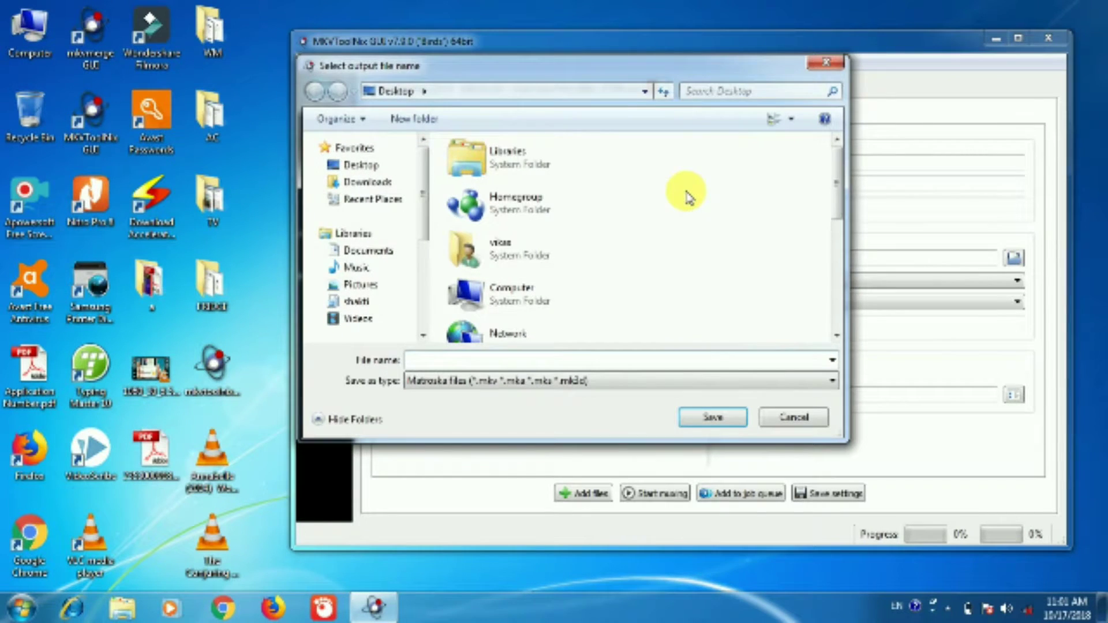
click(356, 168)
click(639, 364)
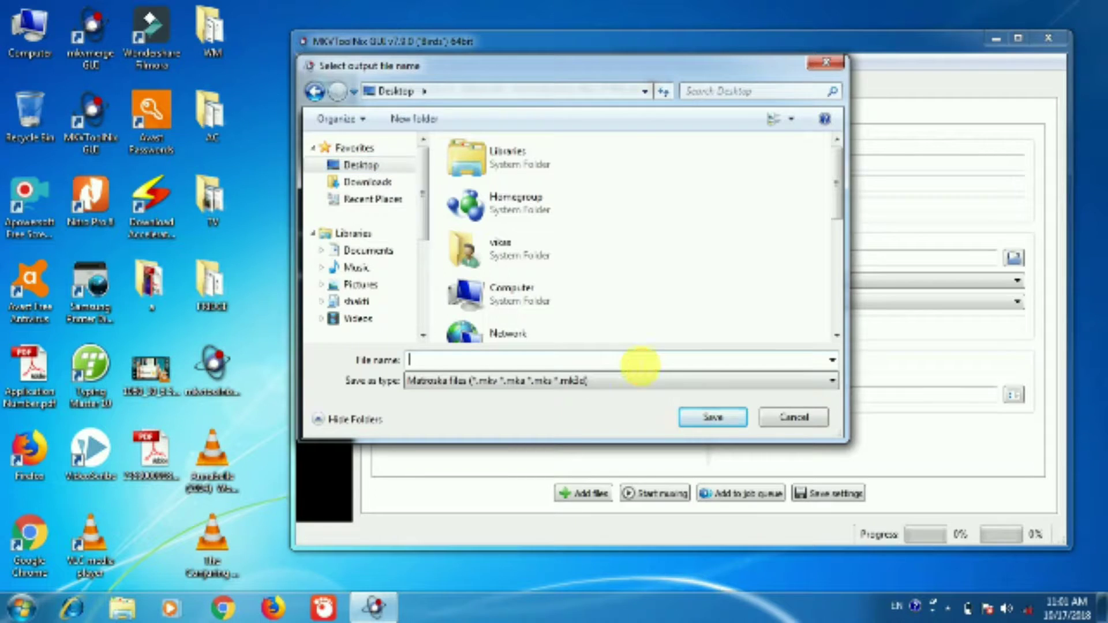
text(the)
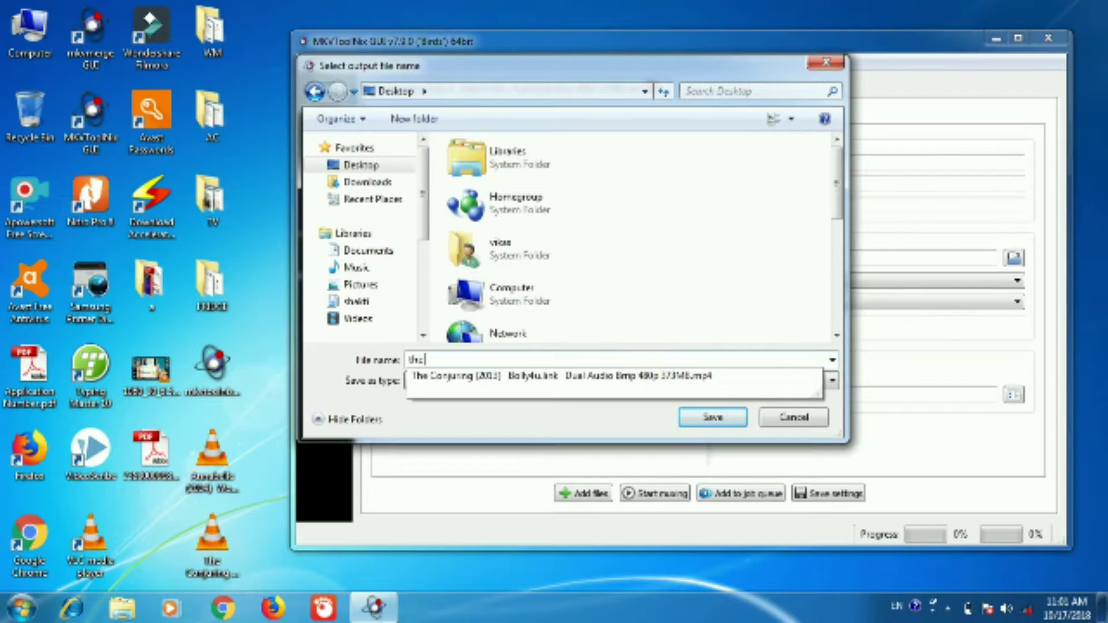
text( conjuring)
click(692, 421)
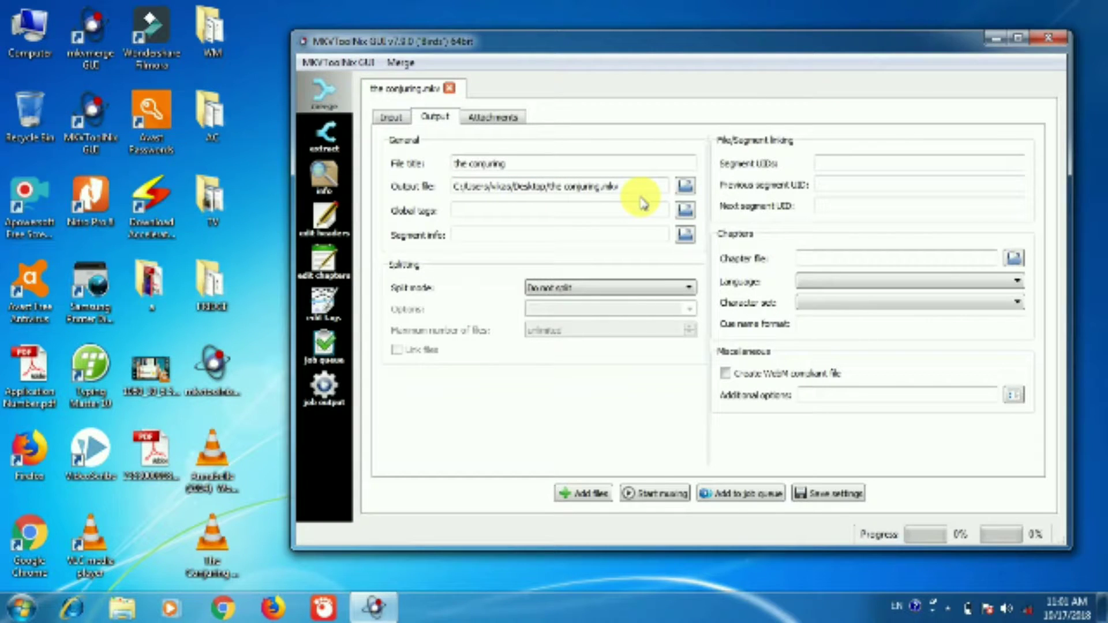
click(658, 499)
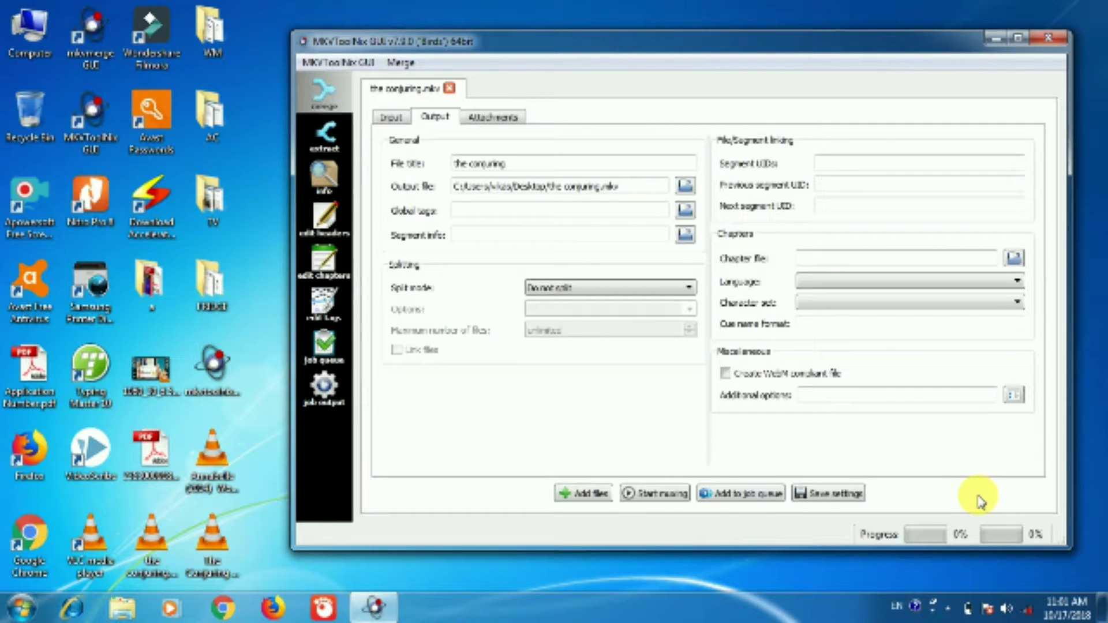
Step: Minimize the muxing window, move the conjuring.mkv to the middle of the desktop and check its file type in its properties
click(995, 39)
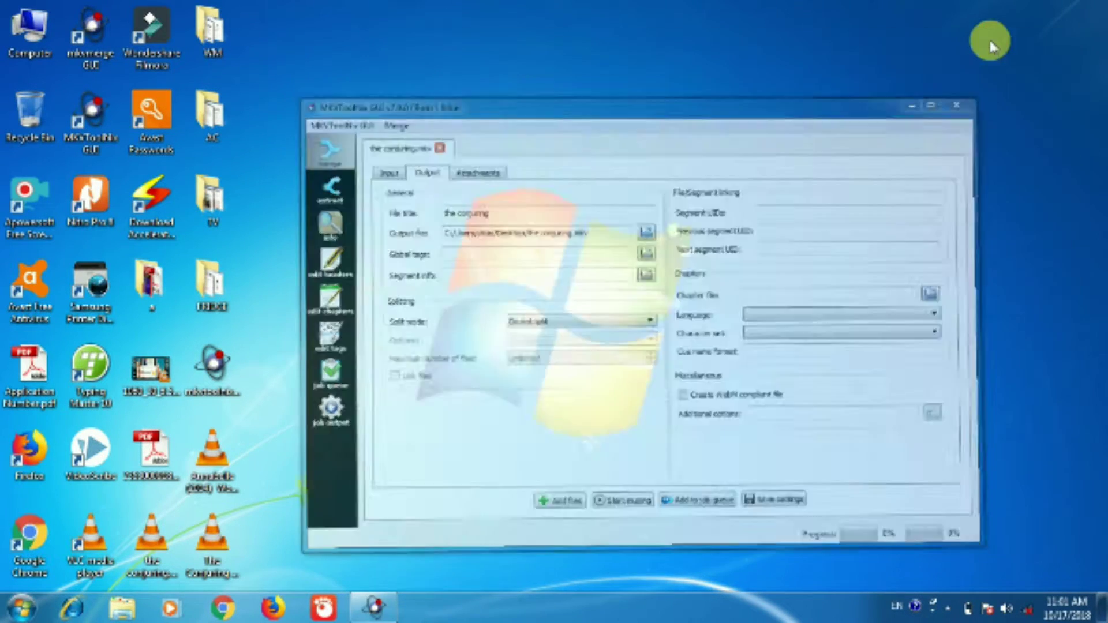
click(153, 545)
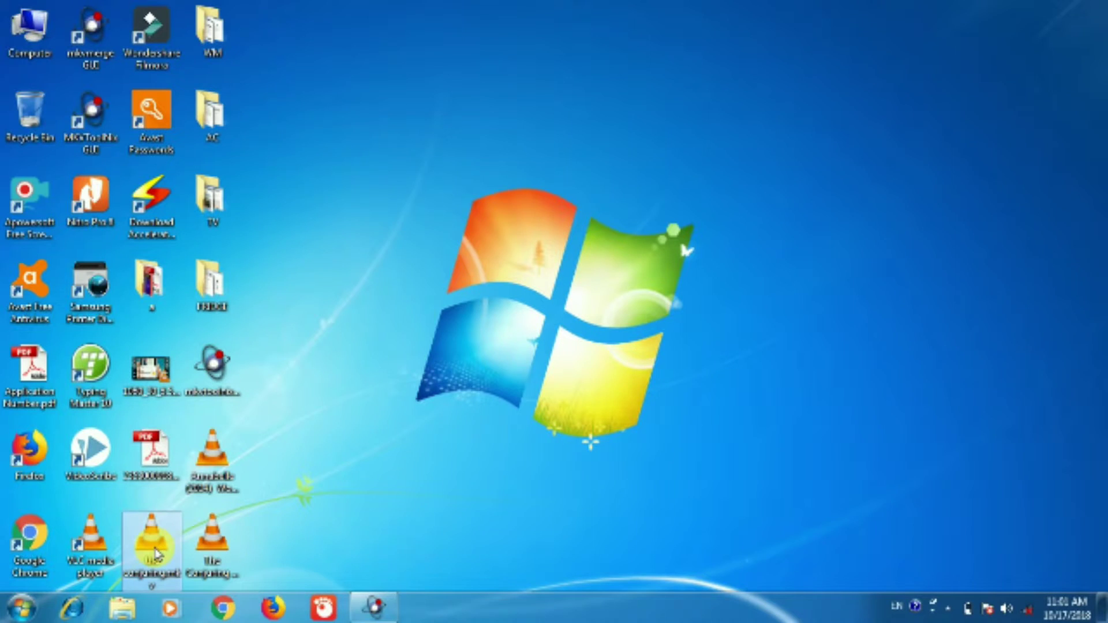
drag(154, 551, 522, 404)
right_click(521, 400)
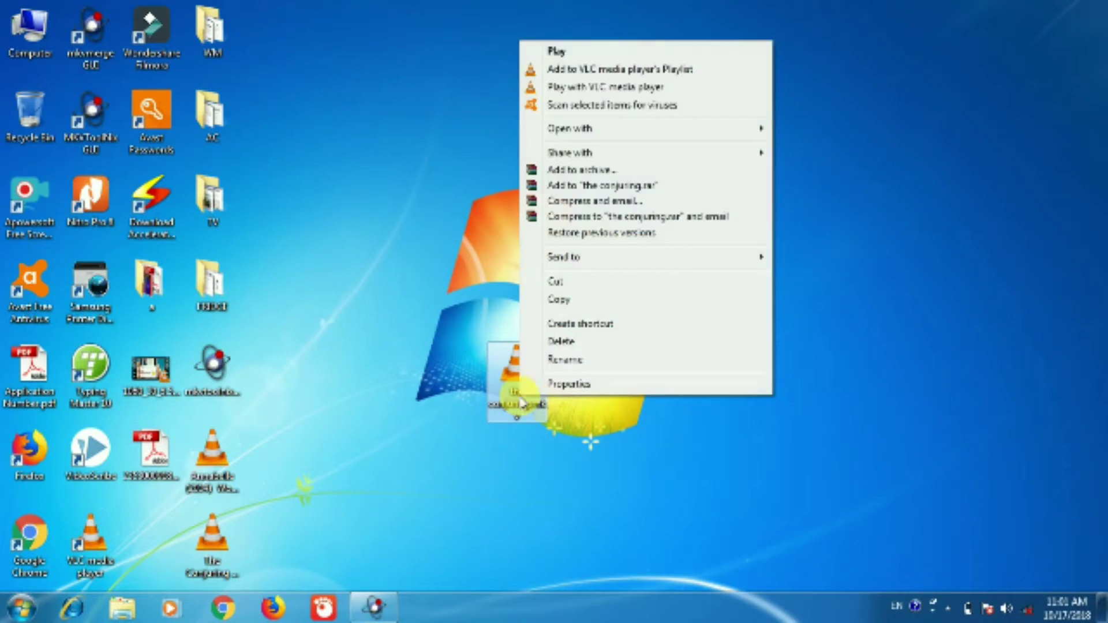
click(586, 384)
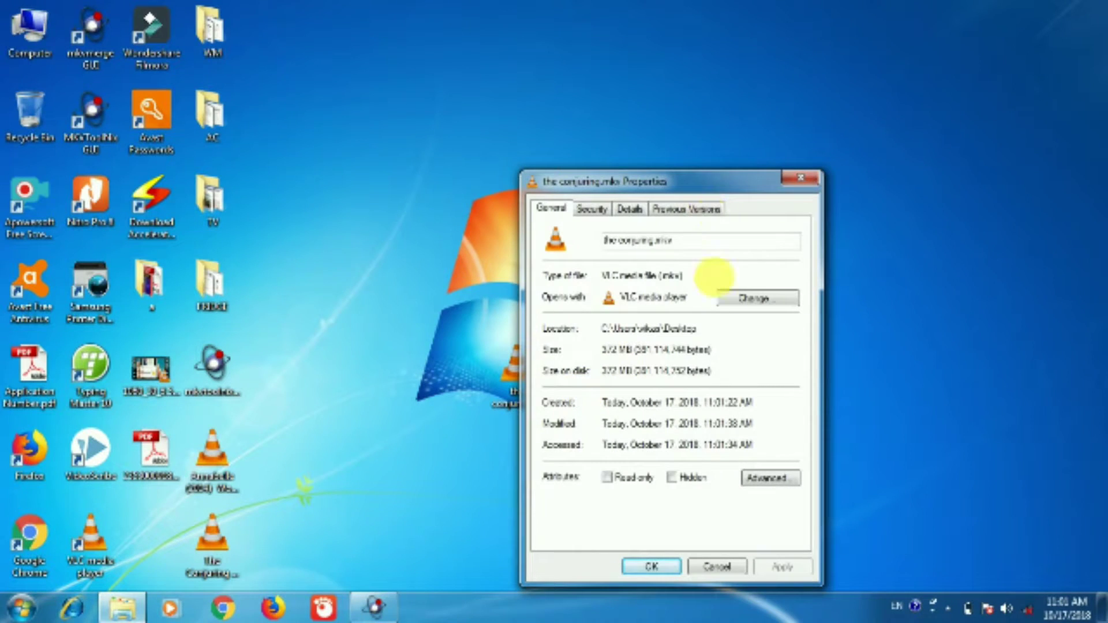
drag(704, 277, 601, 278)
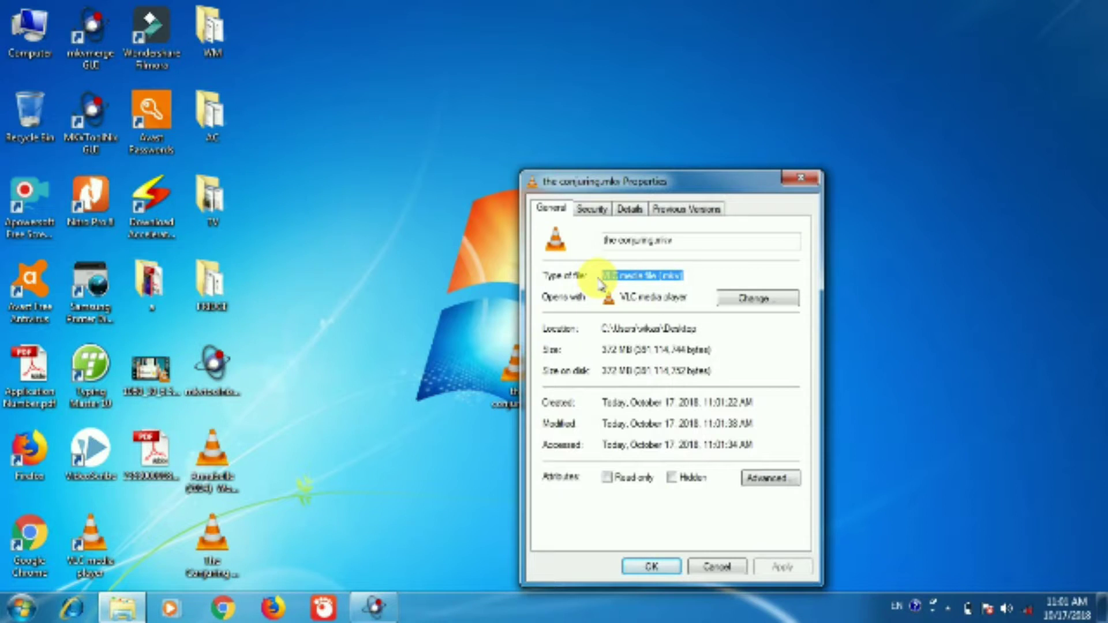
click(801, 179)
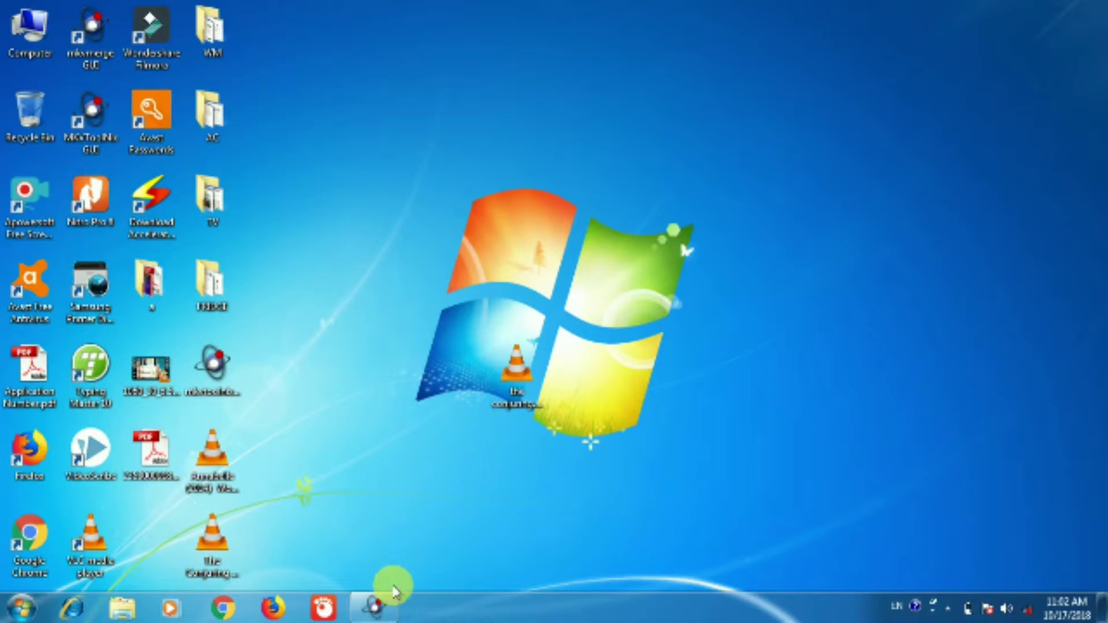
Step: Return to MKVToolNix GUI and remove all source files from the merge input list
click(375, 608)
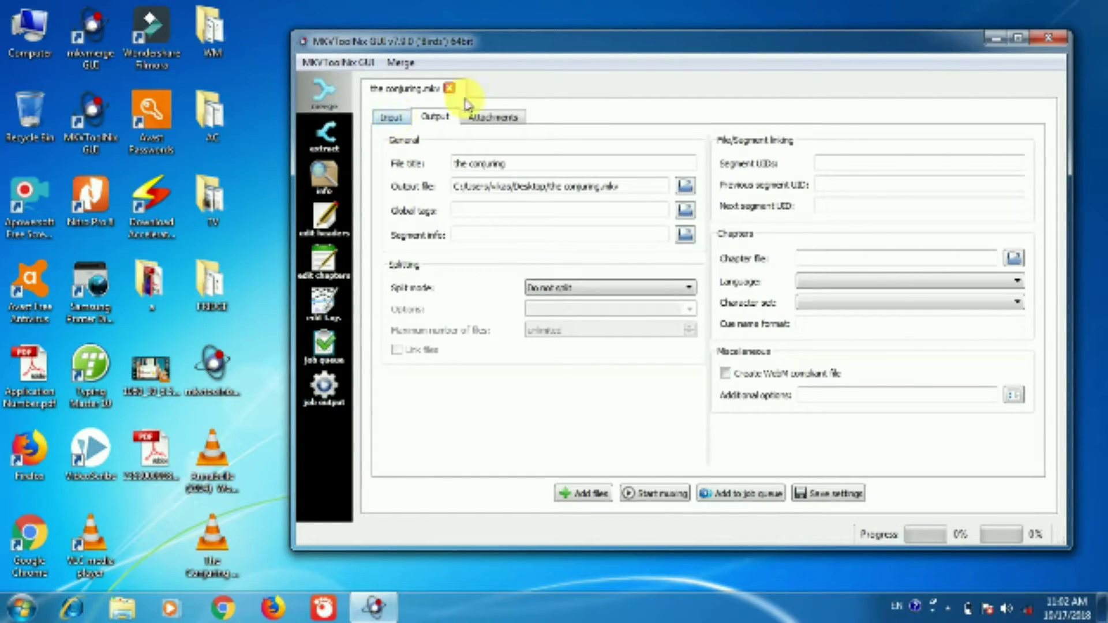
click(390, 118)
click(493, 180)
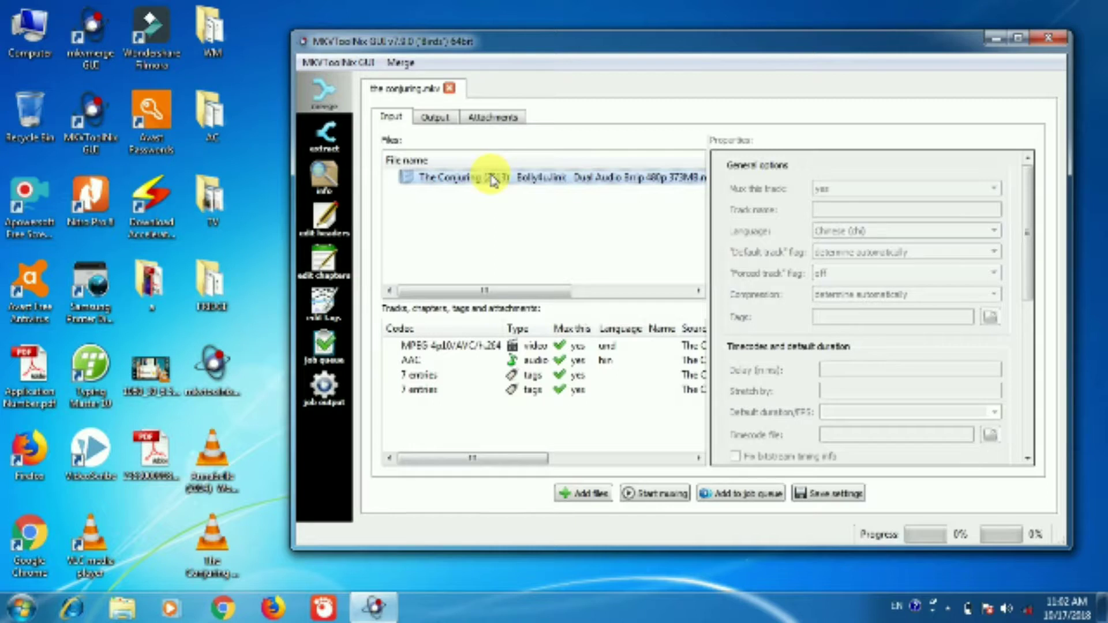
right_click(493, 180)
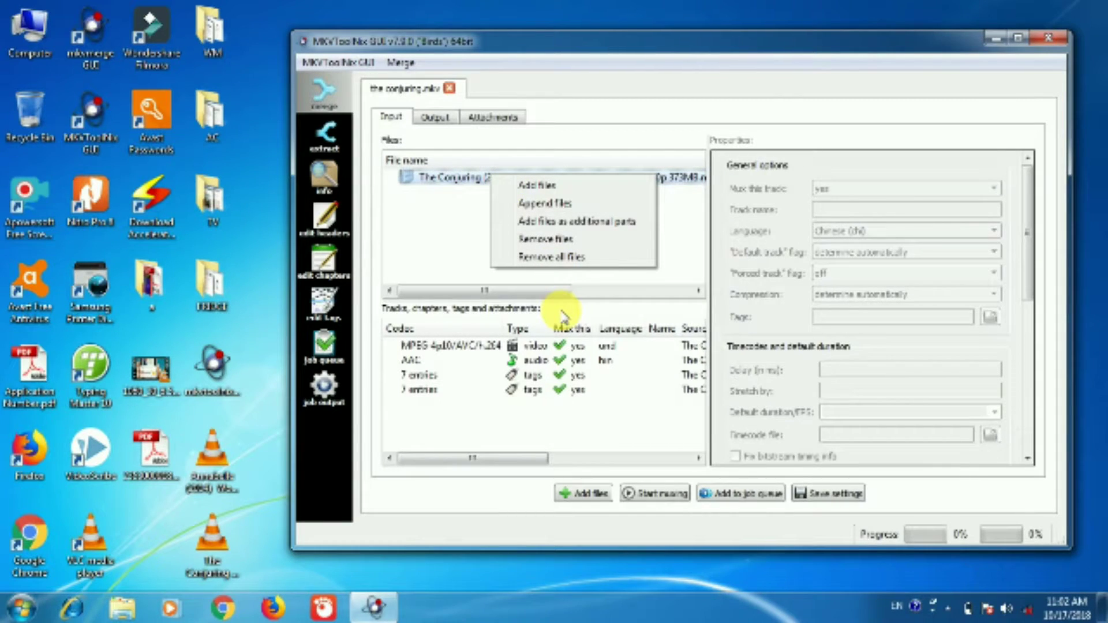
click(545, 258)
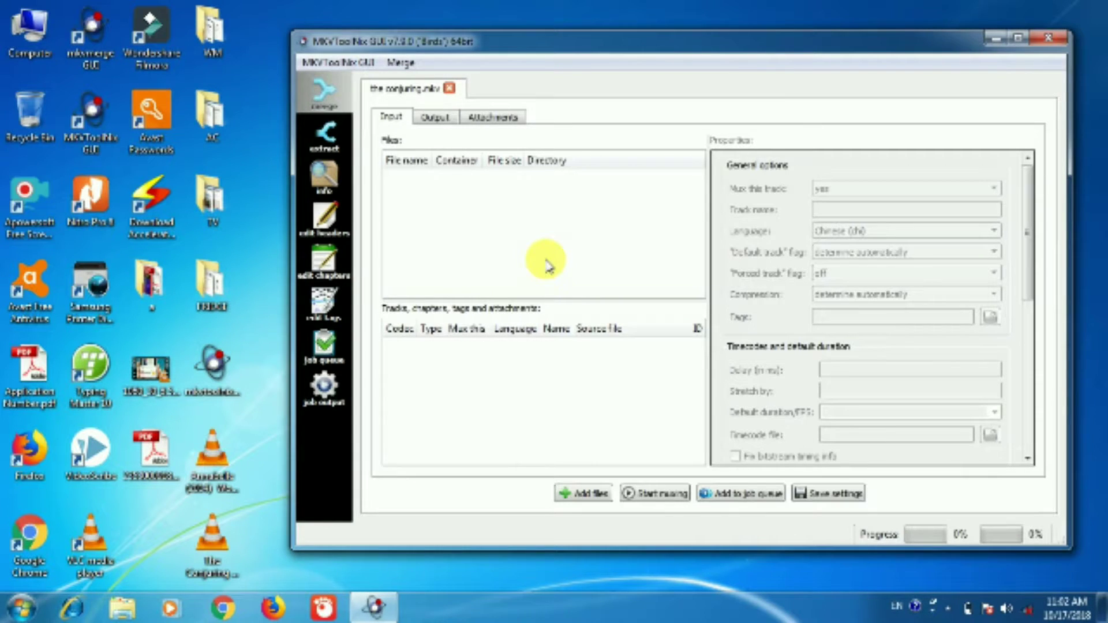
Step: Check the file type of the Annabelle (2014) video on the Desktop in its properties and add it as a source file
click(582, 494)
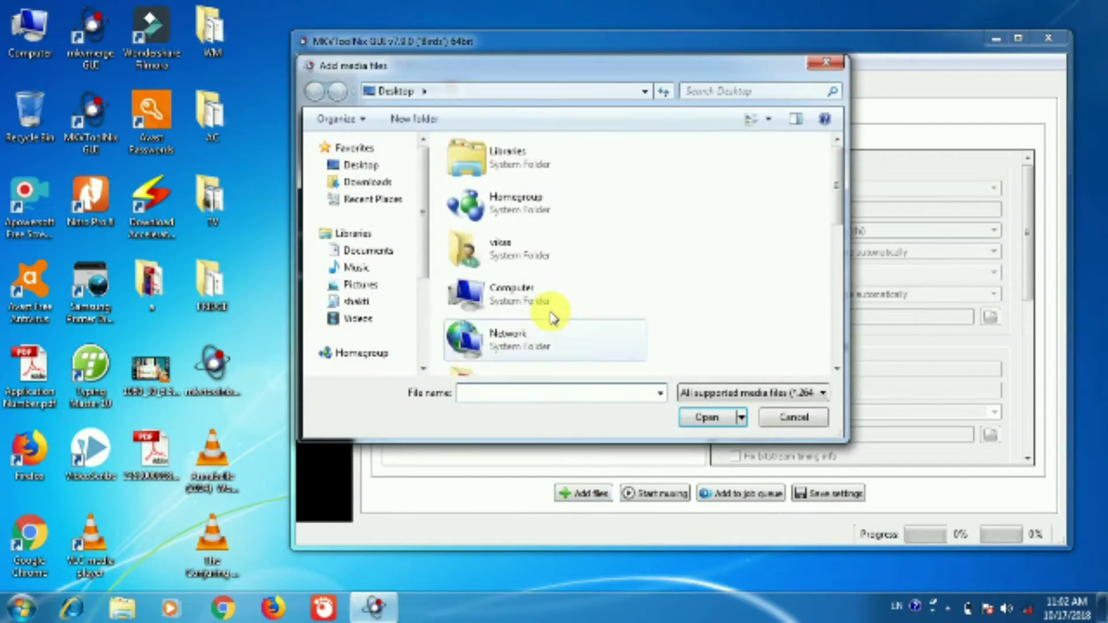
click(515, 207)
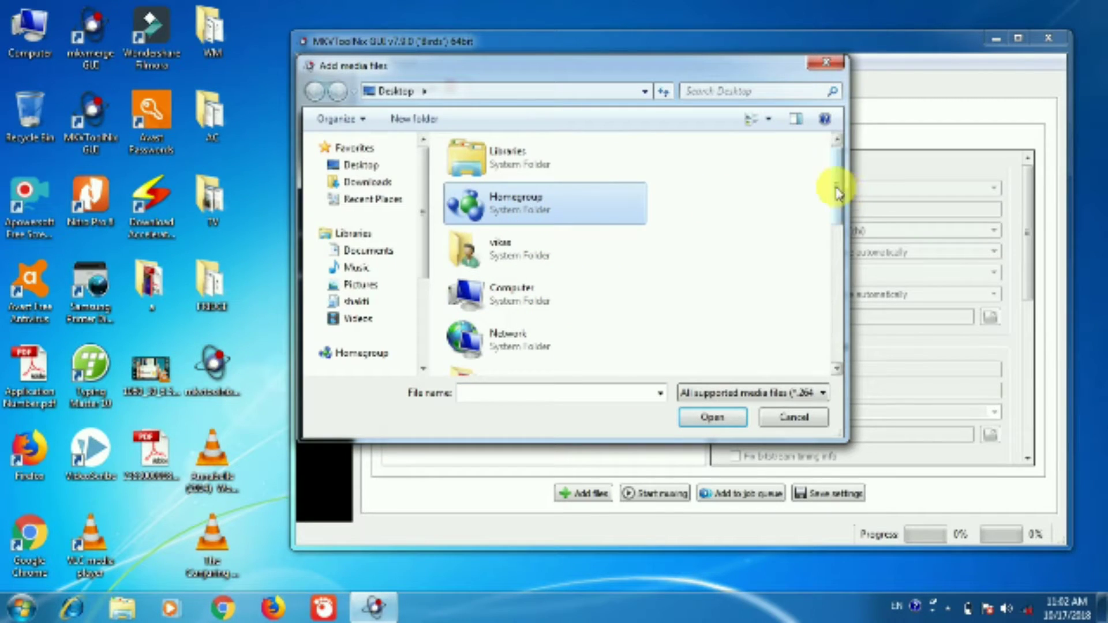
drag(837, 190, 840, 310)
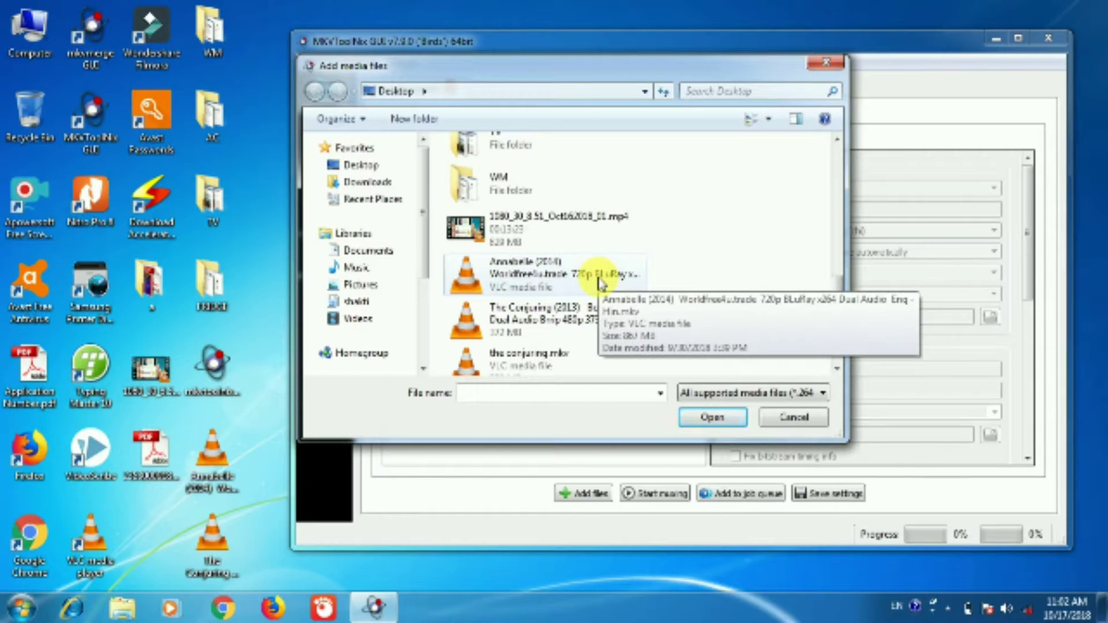
click(580, 281)
right_click(580, 282)
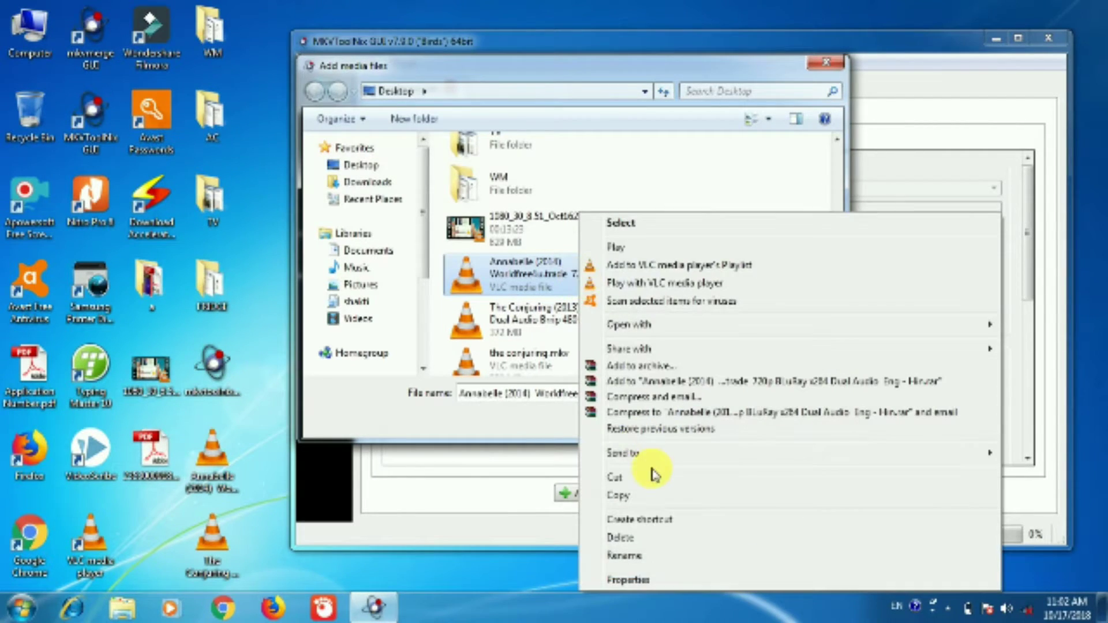
click(629, 577)
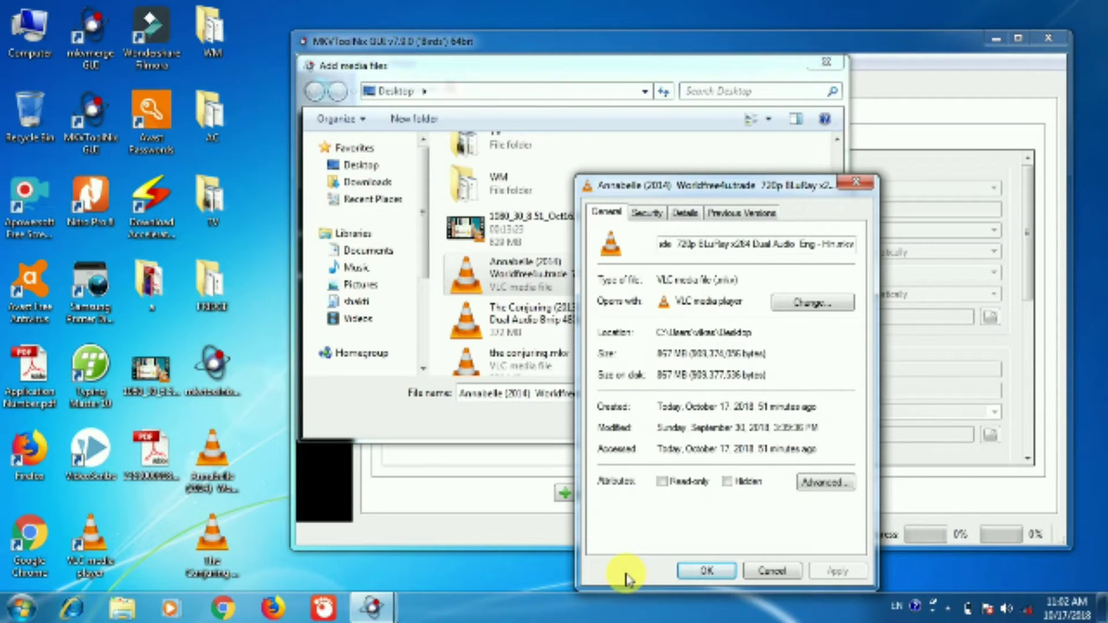
drag(744, 280, 658, 281)
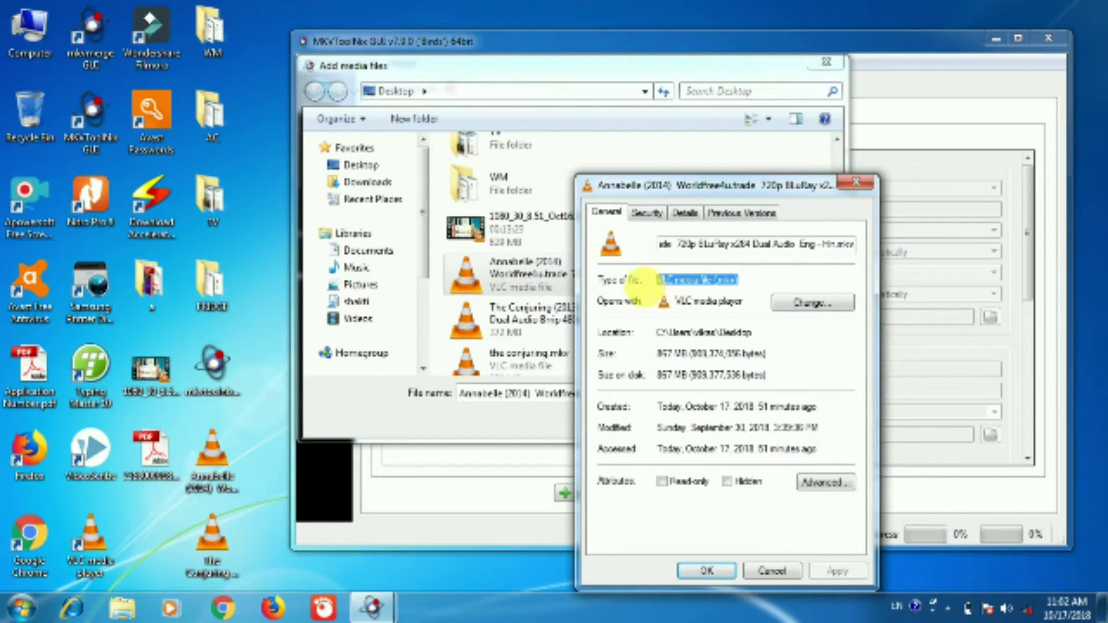
click(772, 571)
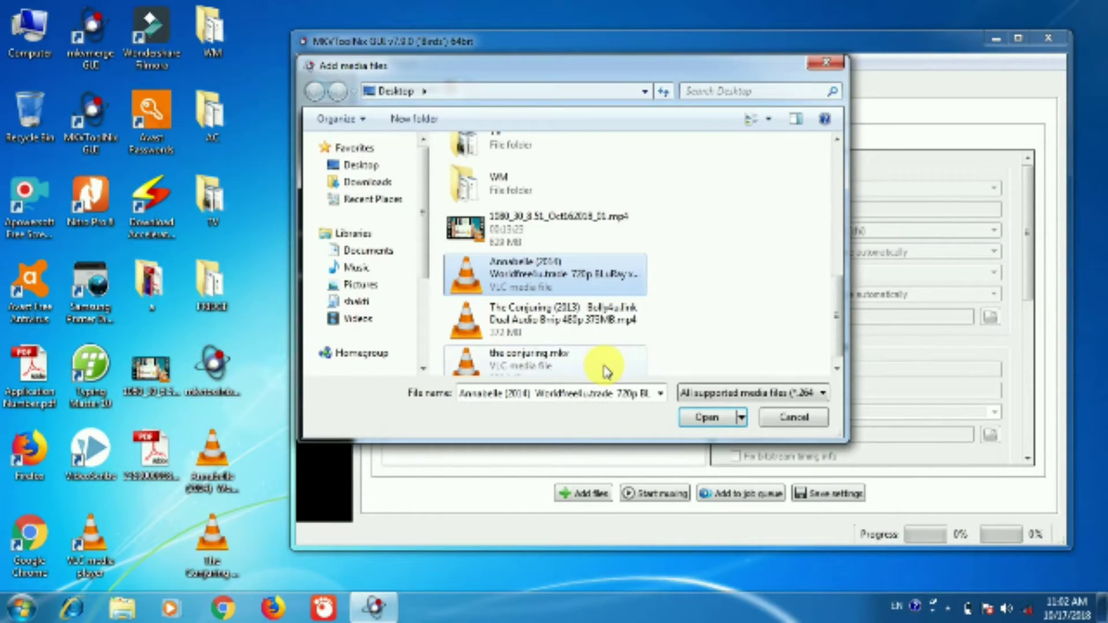
click(706, 419)
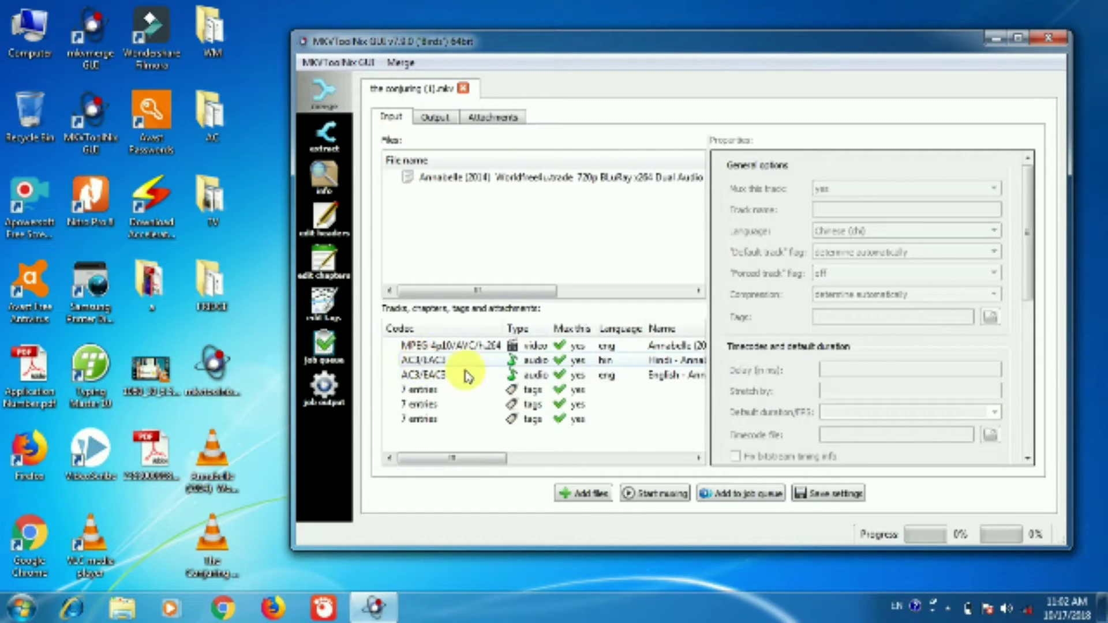
Step: Inspect the Hindi and English audio tracks and exclude the English AC3/EAC3 audio track from muxing
click(530, 363)
click(536, 375)
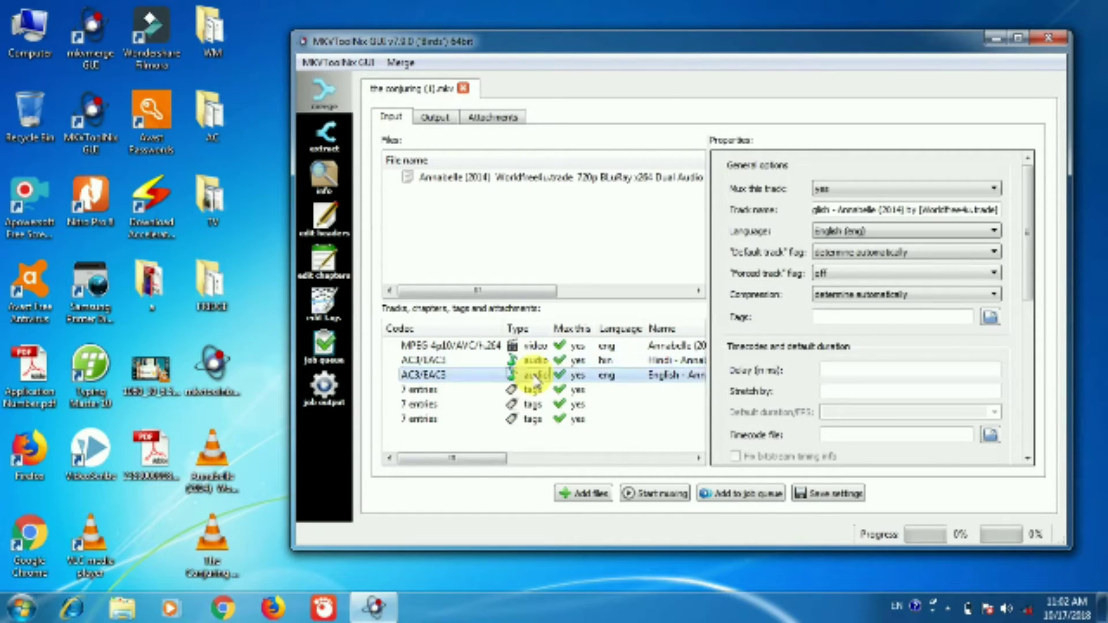
click(601, 361)
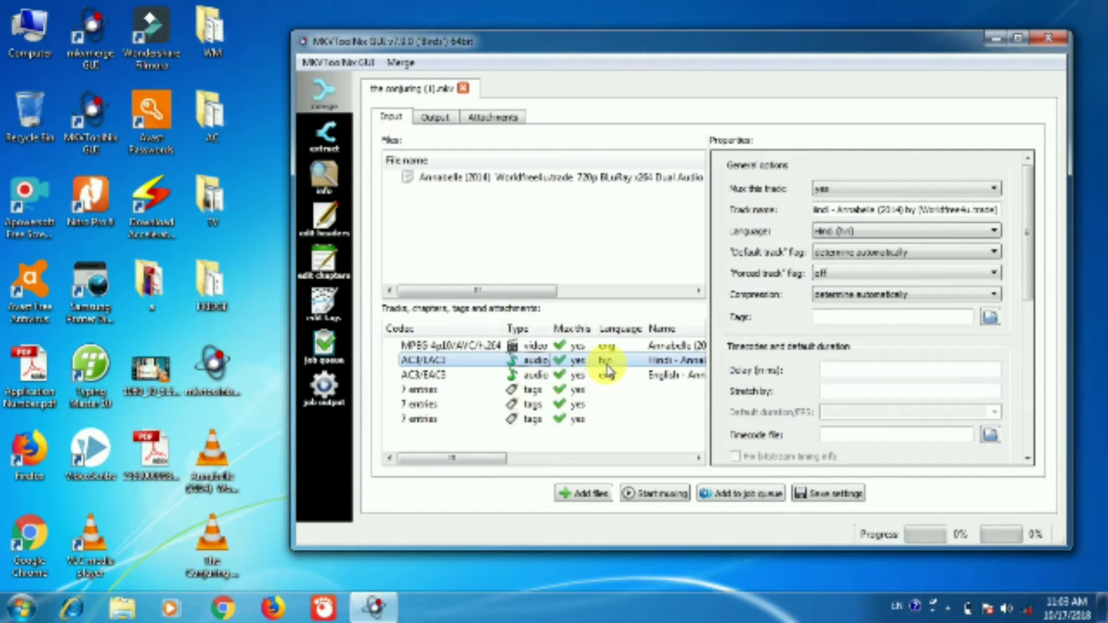
click(537, 376)
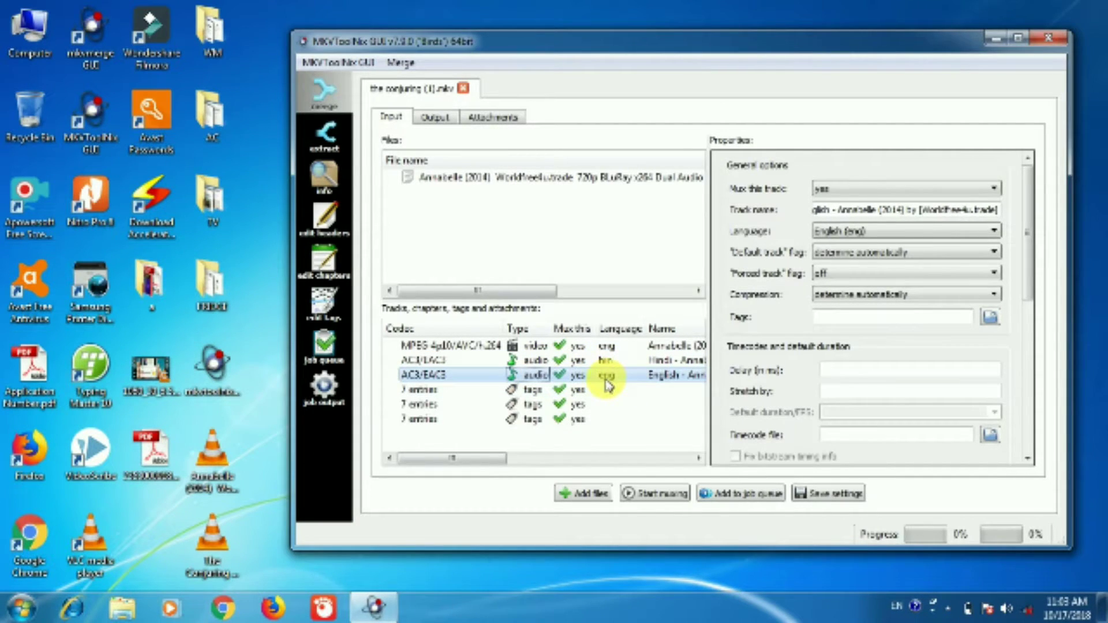
drag(477, 458, 424, 469)
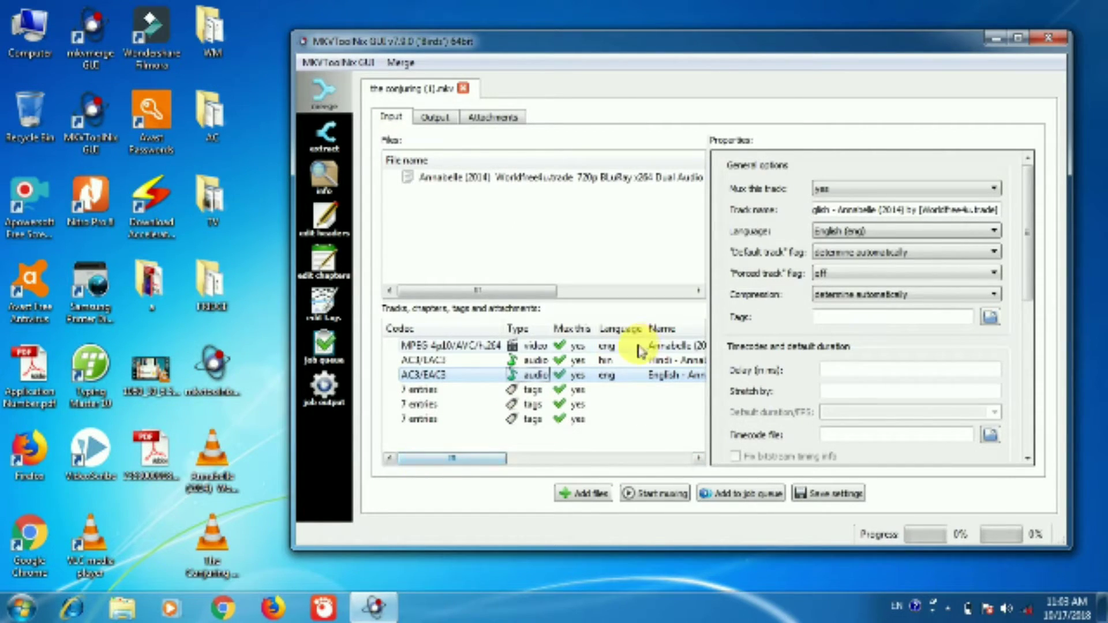
click(608, 380)
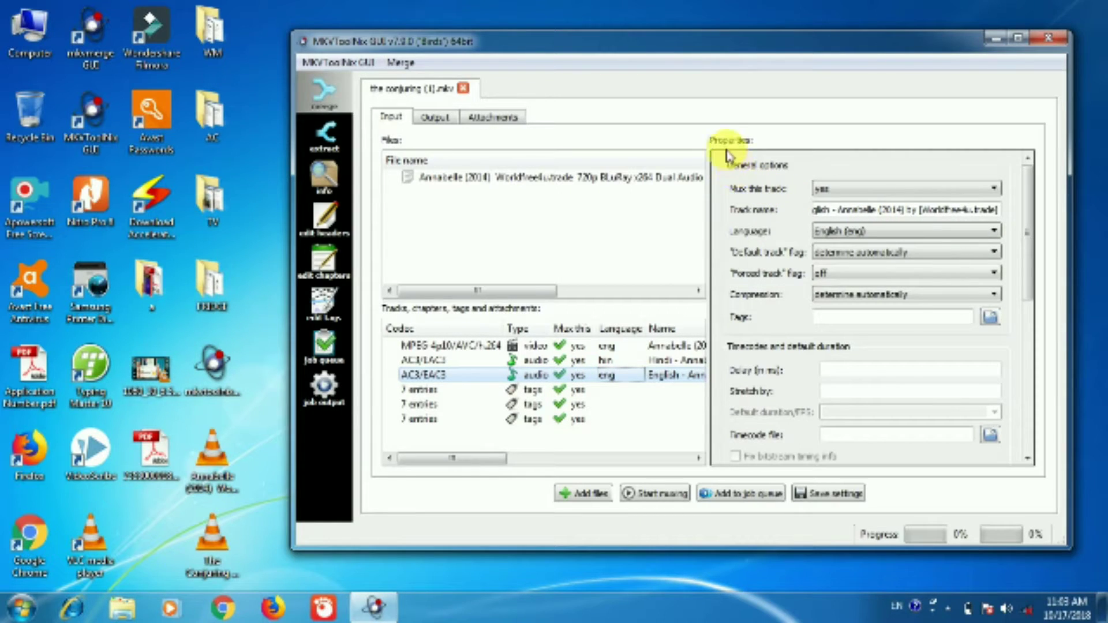
click(864, 190)
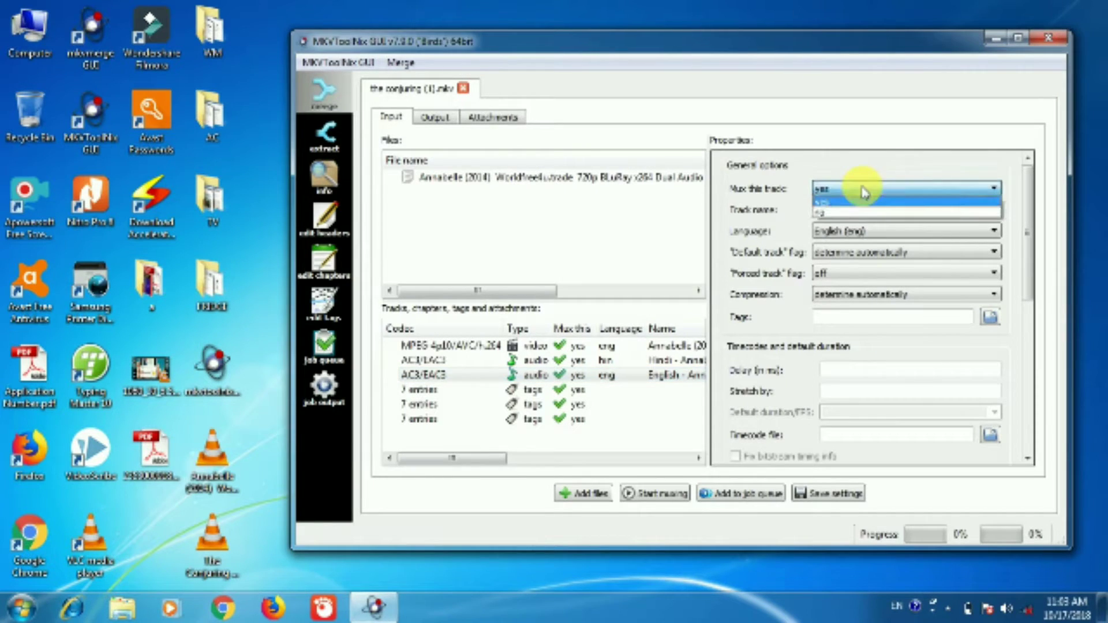
click(854, 207)
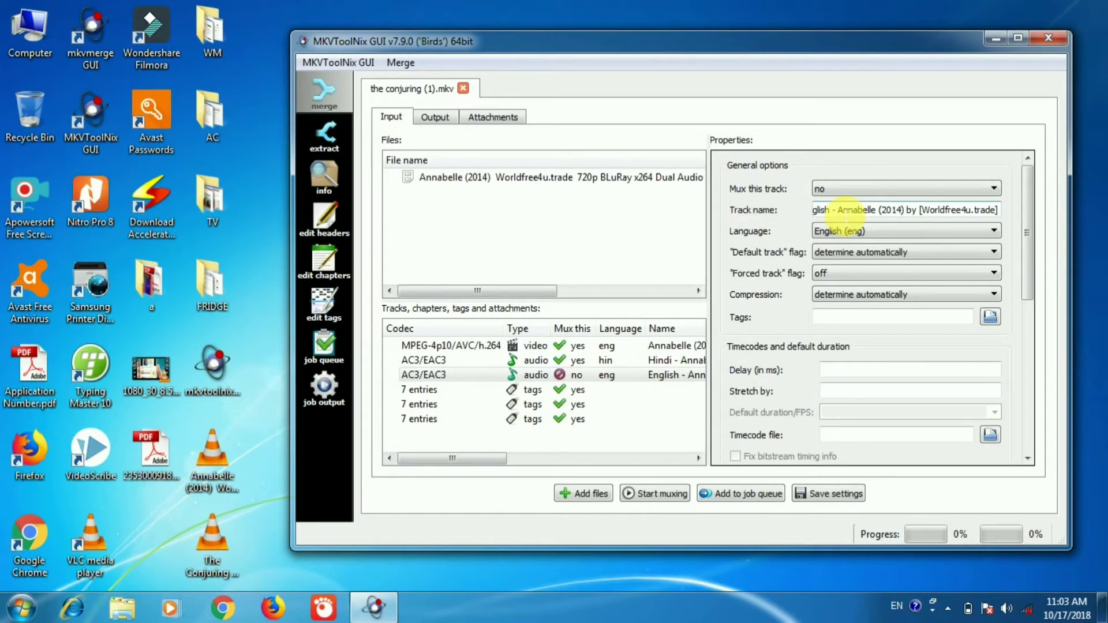
click(579, 376)
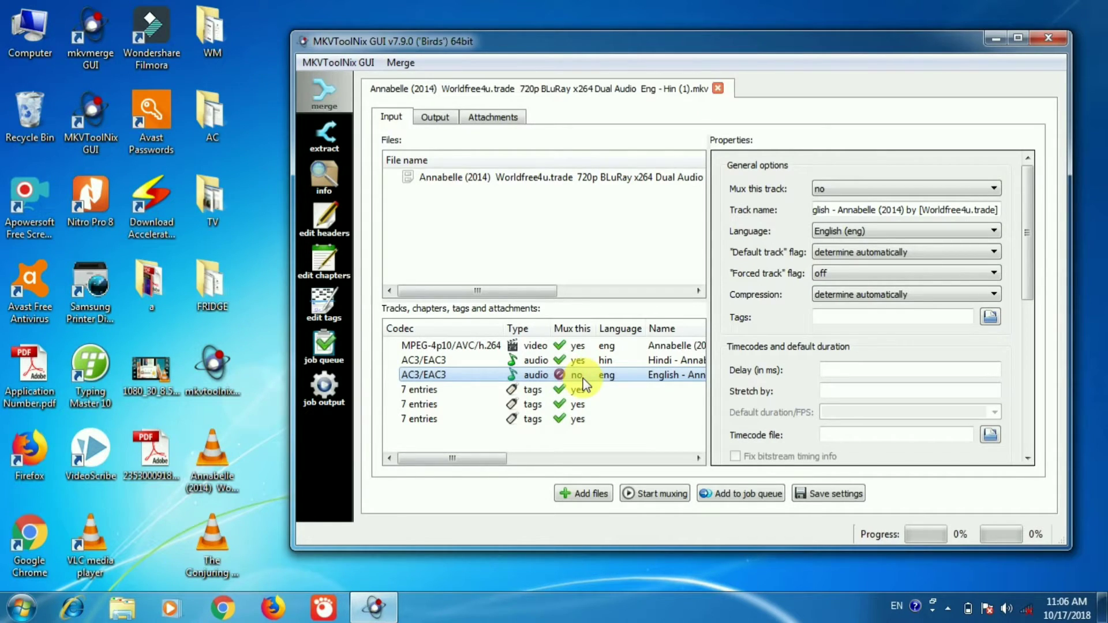
click(551, 276)
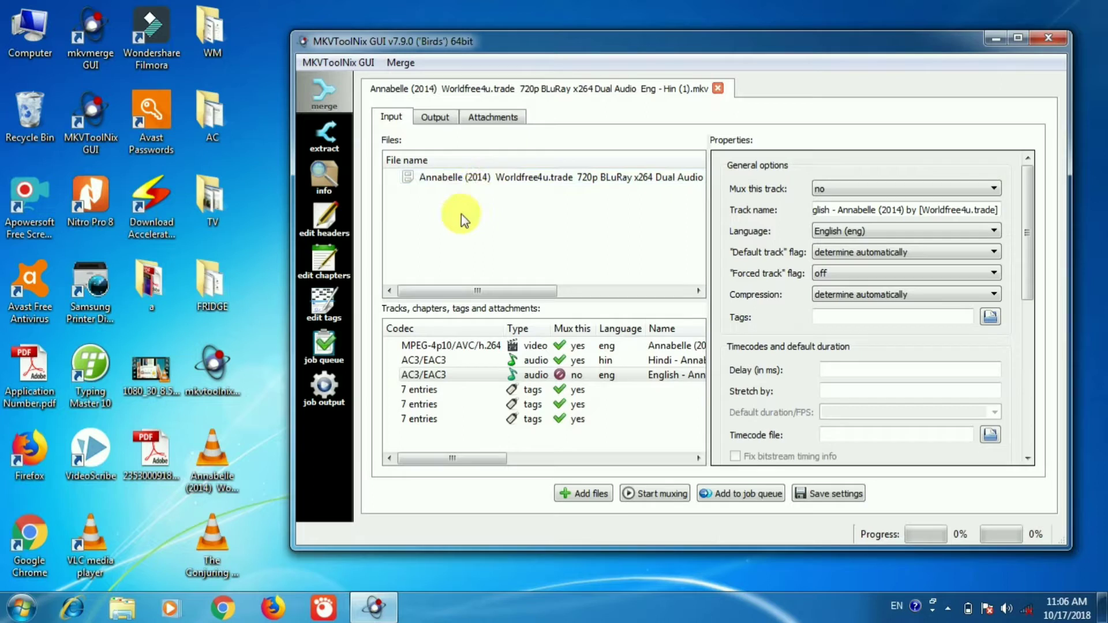
Step: Set the output file to "annabele" on the Desktop as a Matroska file and start muxing
click(434, 115)
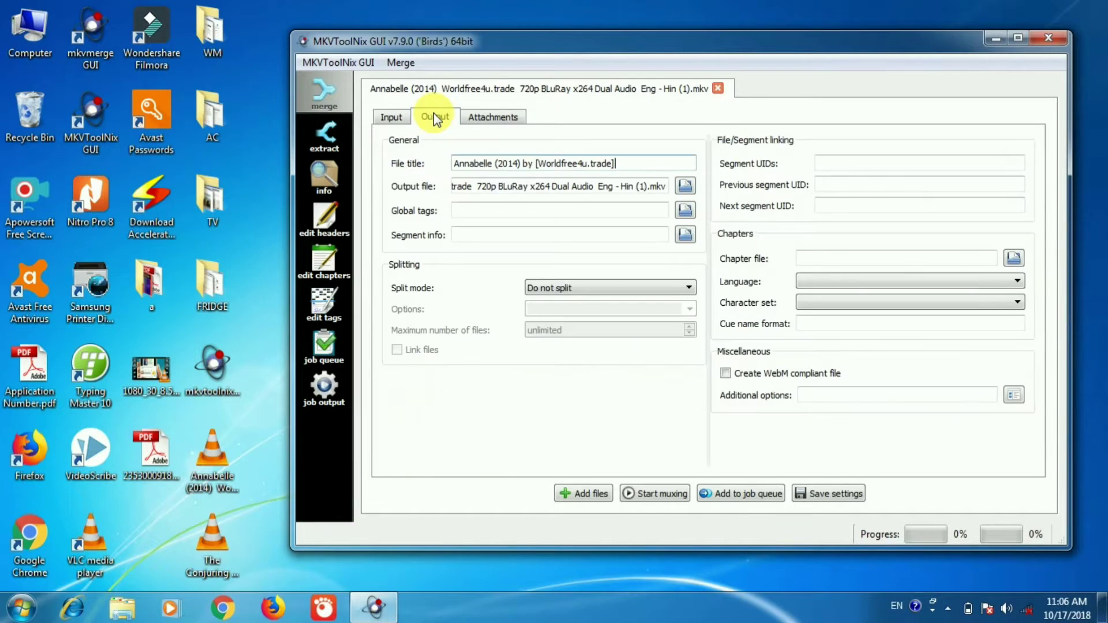
click(685, 185)
click(361, 164)
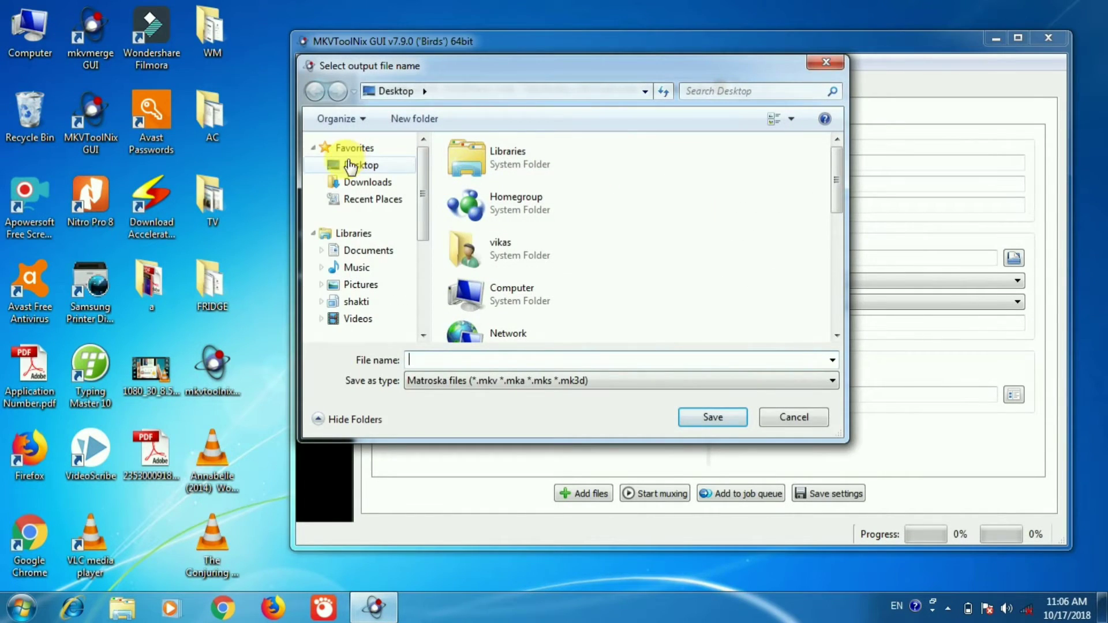
click(480, 361)
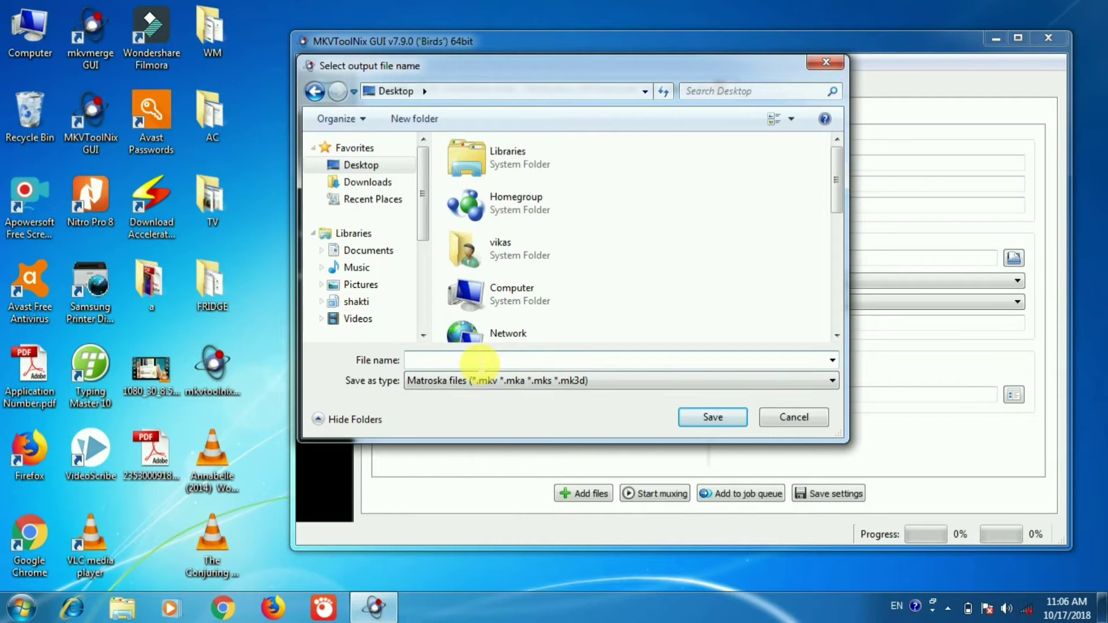
text(annabele)
click(697, 417)
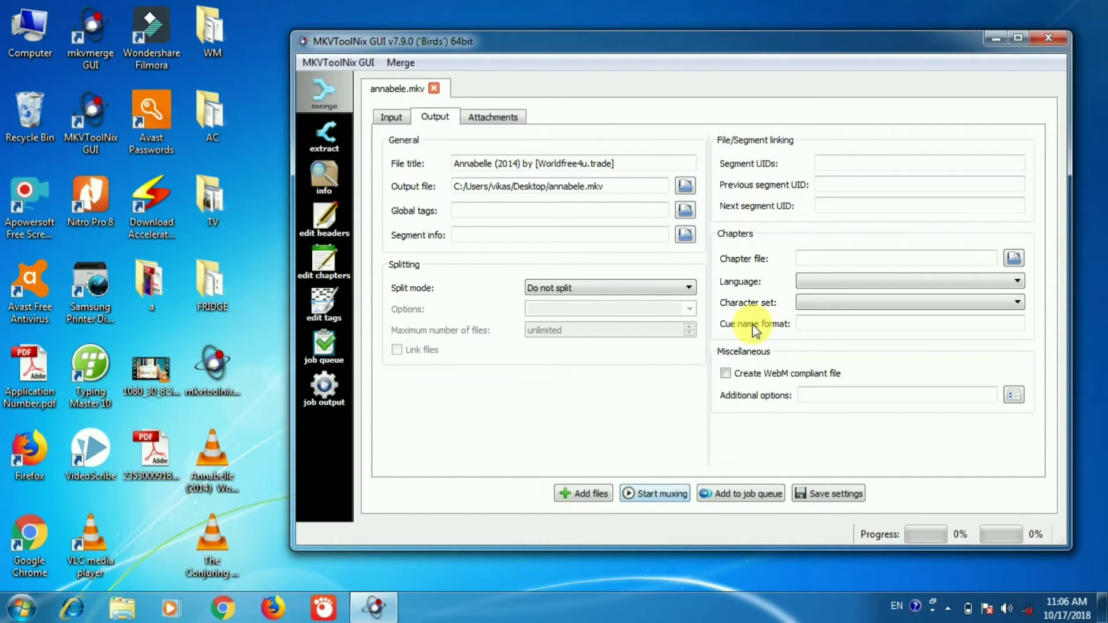
click(638, 496)
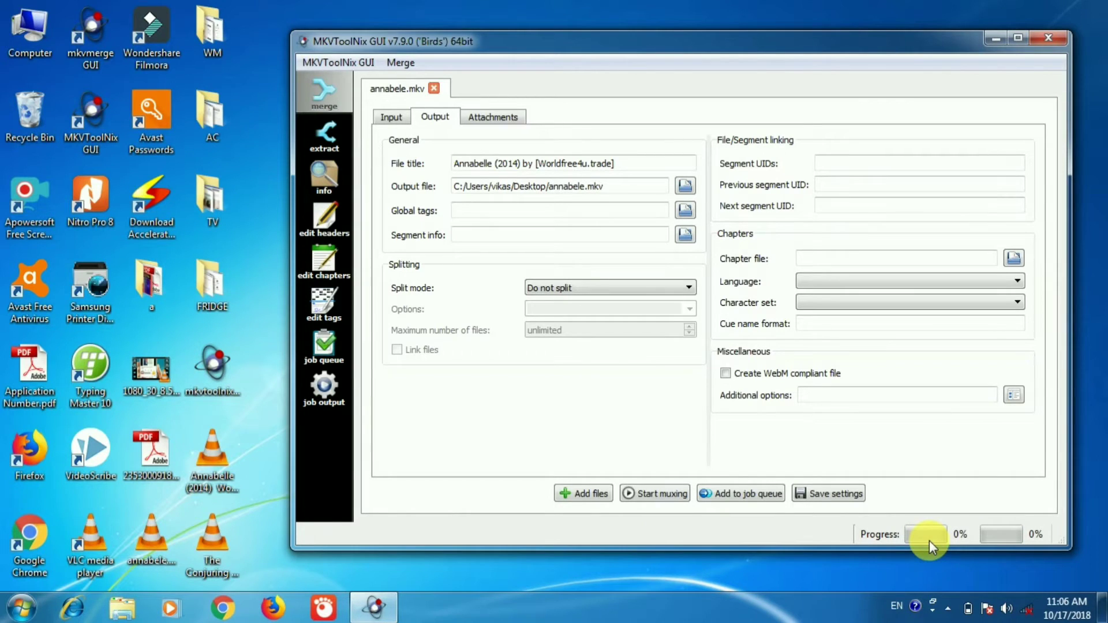
Step: Close MKVToolNix GUI and place the original Annabelle (2014) file and annabele.mkv side by side in the middle of the desktop
click(1049, 39)
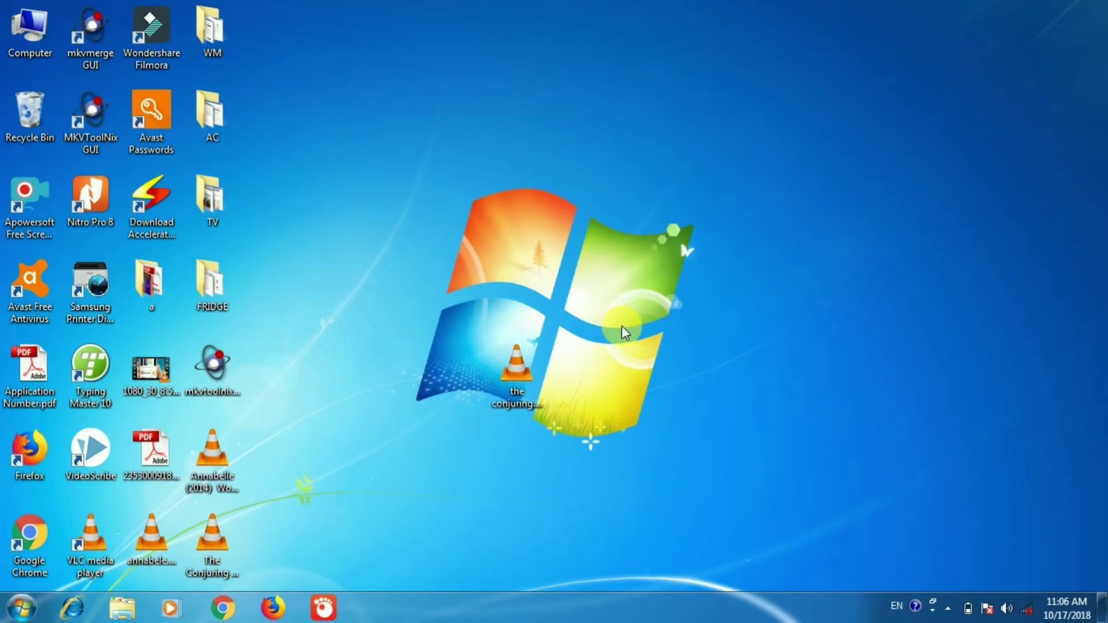
click(151, 537)
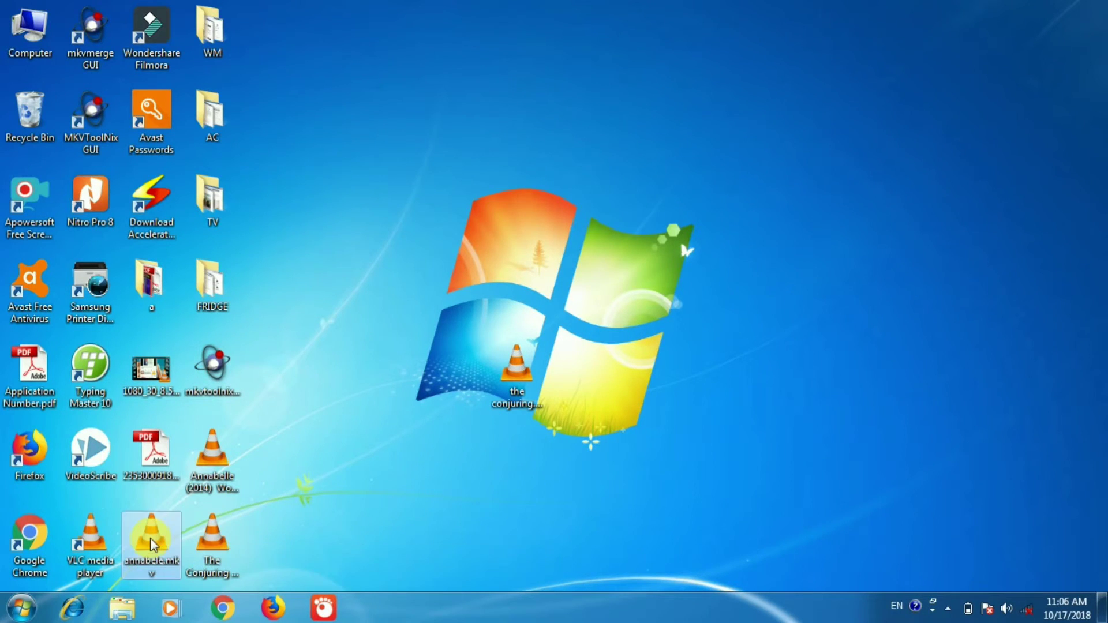
drag(127, 539, 734, 454)
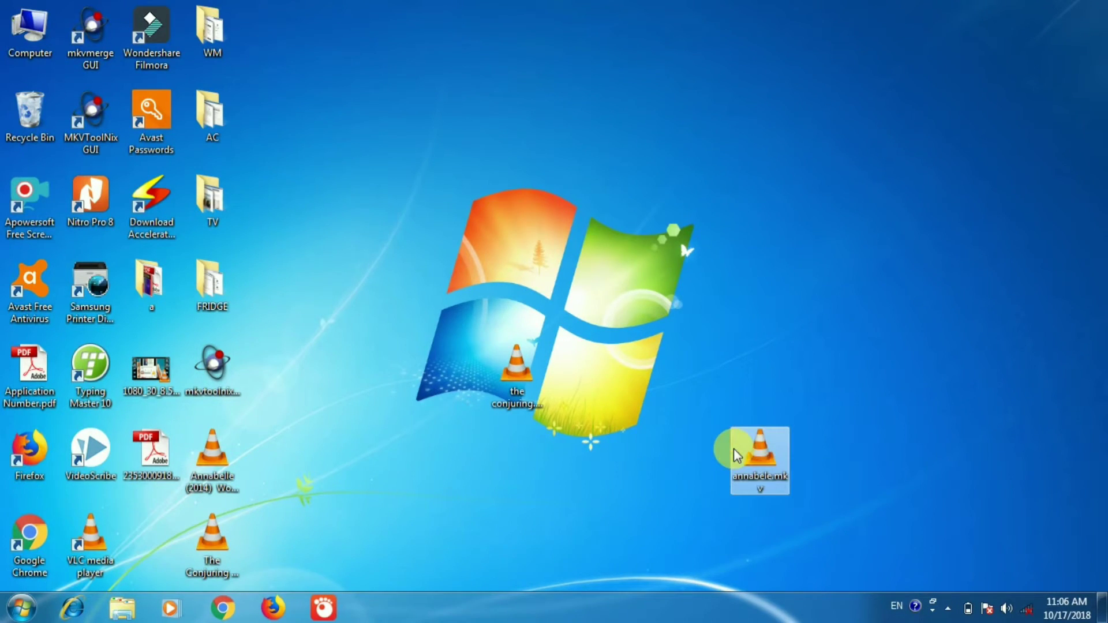
click(801, 512)
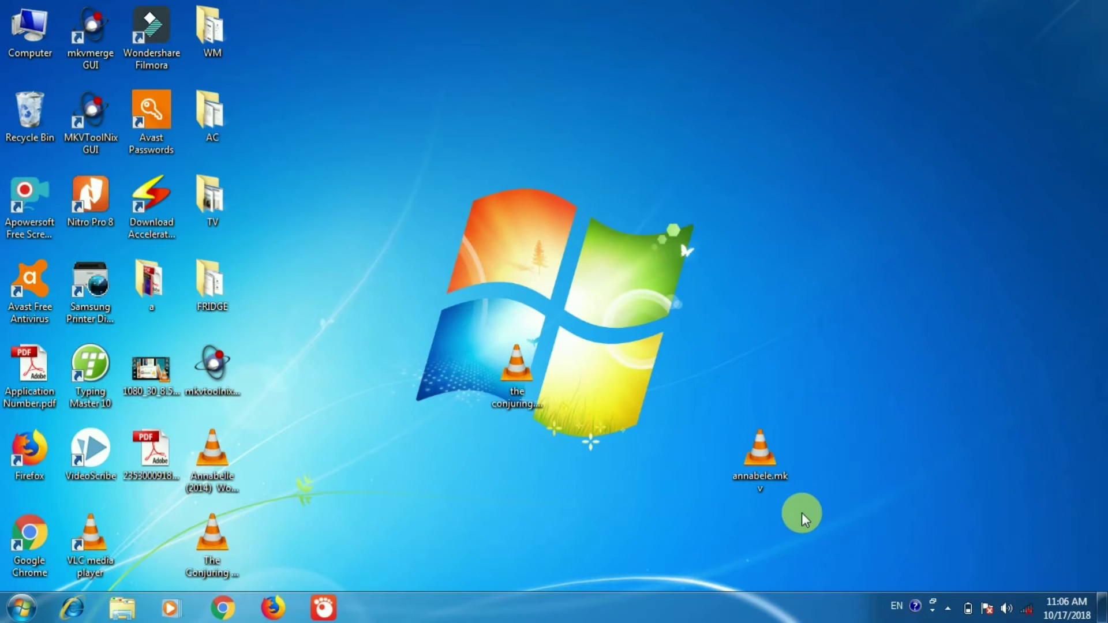
drag(212, 456, 489, 156)
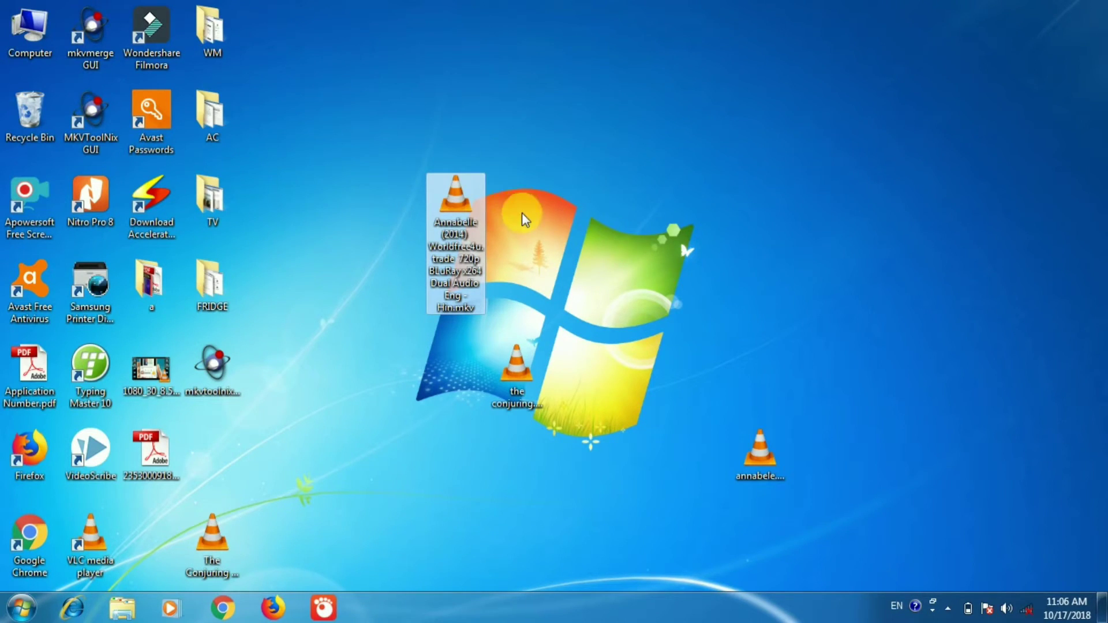
mouse_move(448, 199)
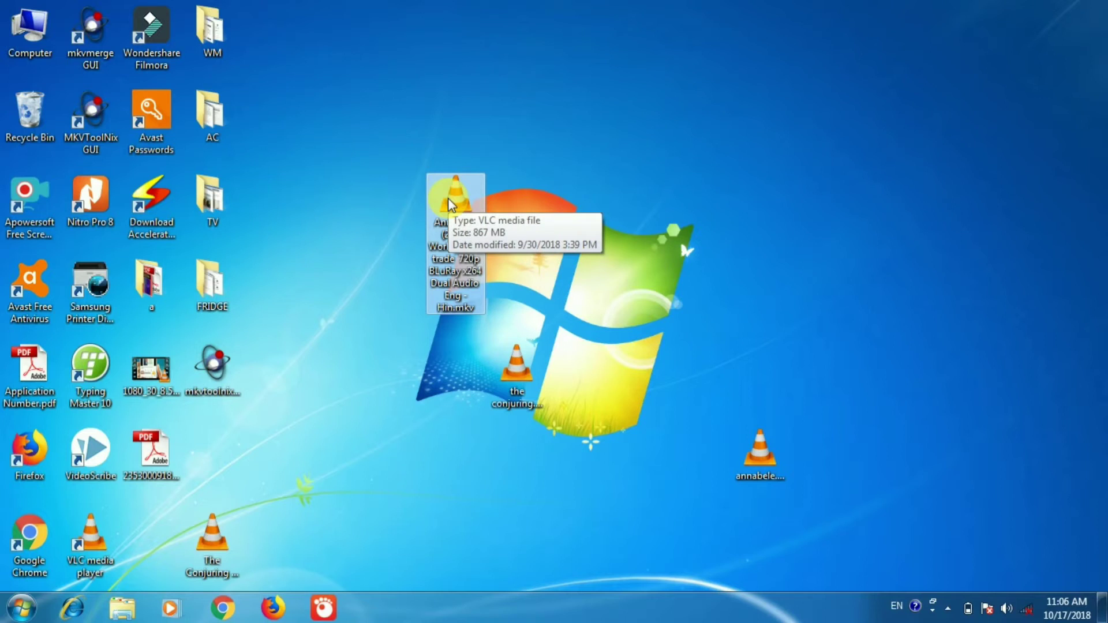
drag(769, 452, 586, 199)
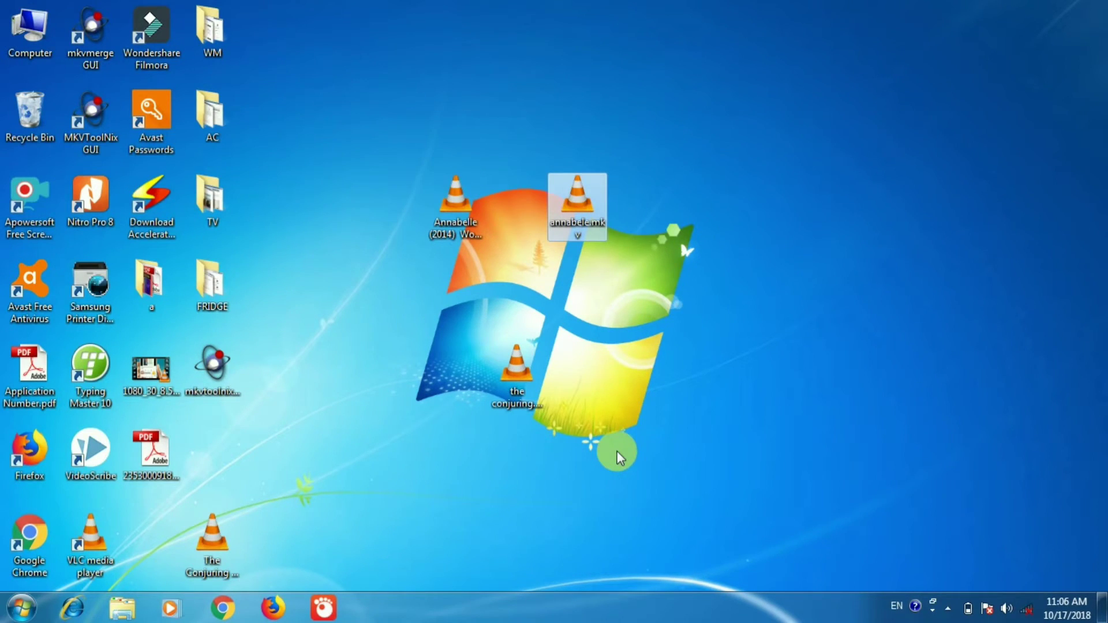
click(618, 451)
Step: Play the original Annabelle (2014) video in VLC from about five minutes in, with the volume raised to 125%, and close the player
click(472, 223)
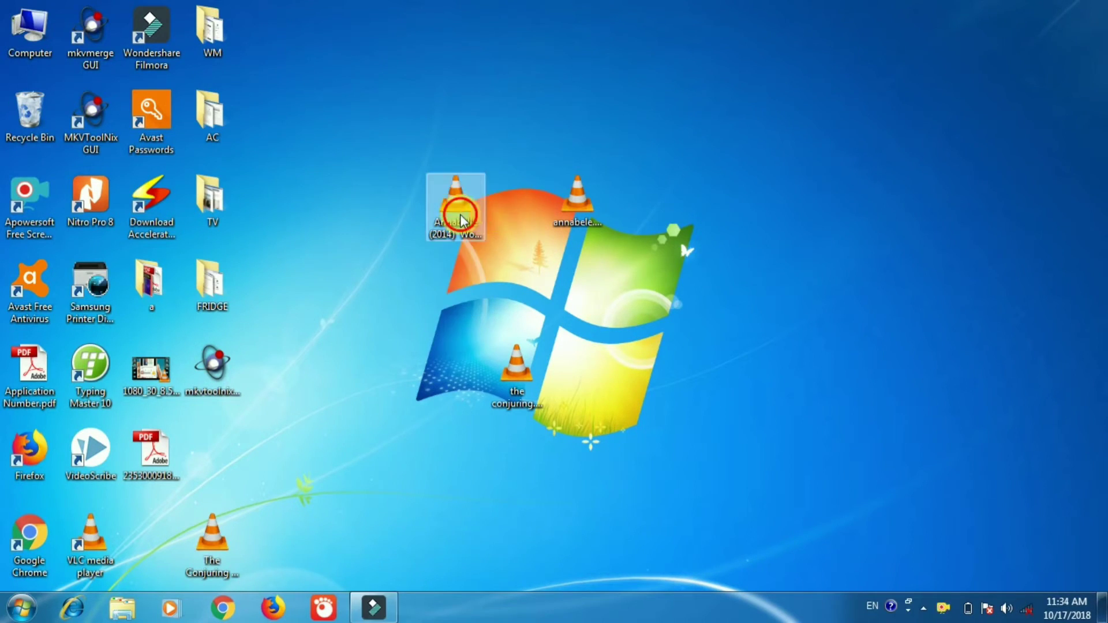
double_click(460, 215)
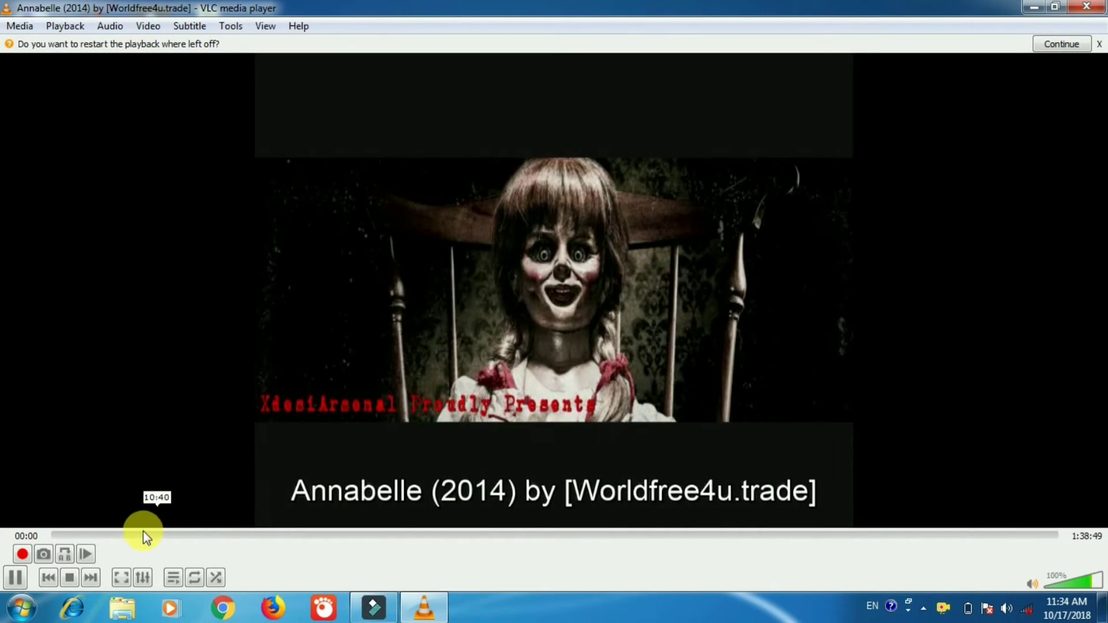
click(110, 535)
click(132, 536)
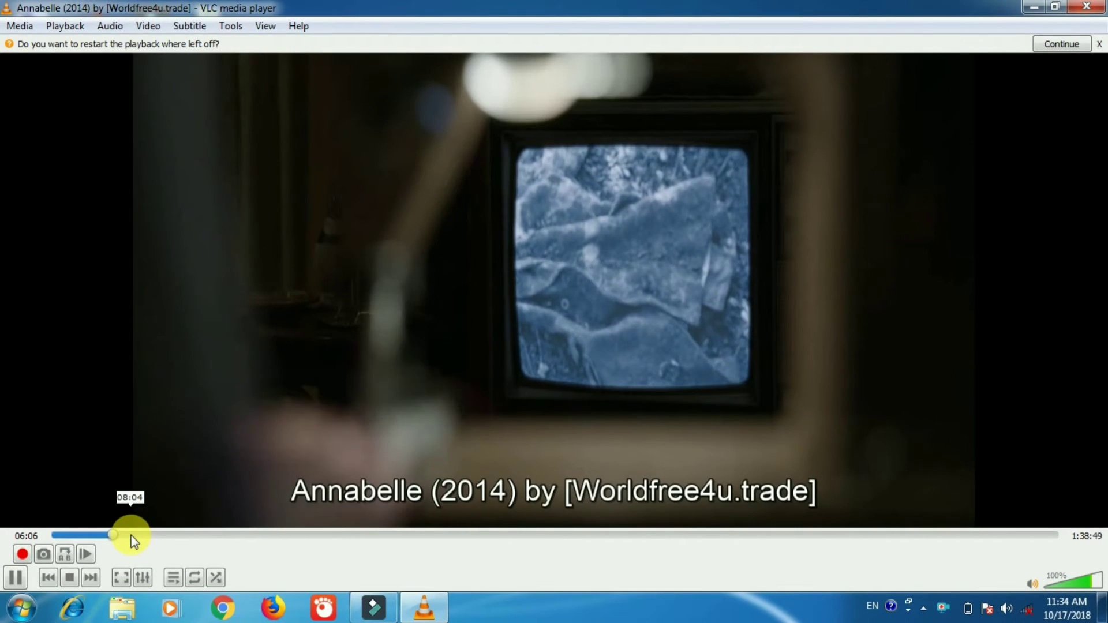
click(102, 533)
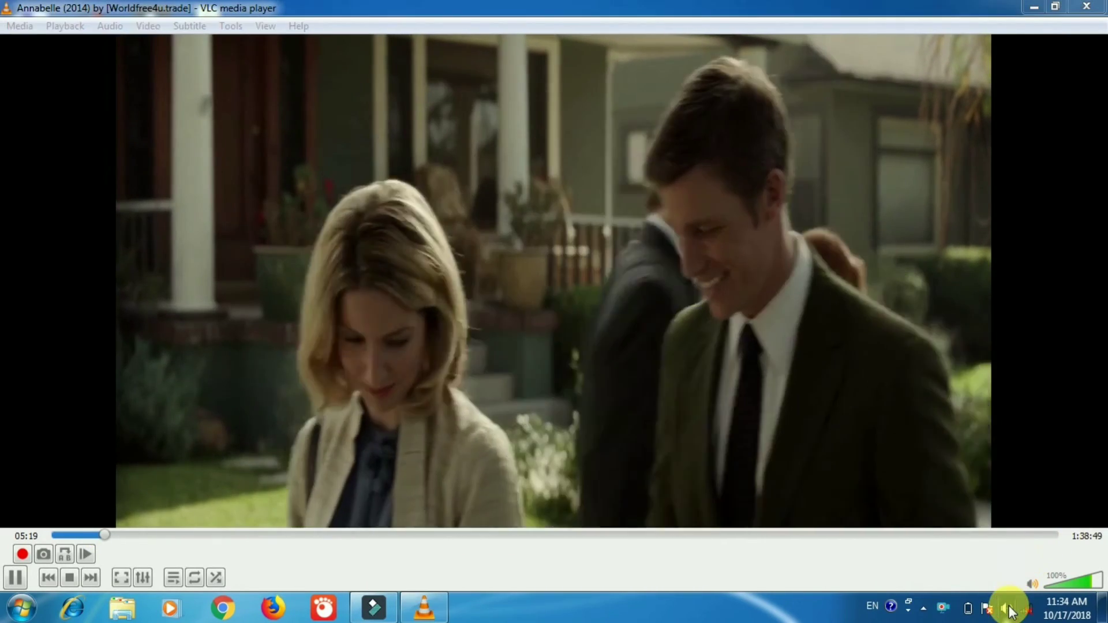
click(1007, 609)
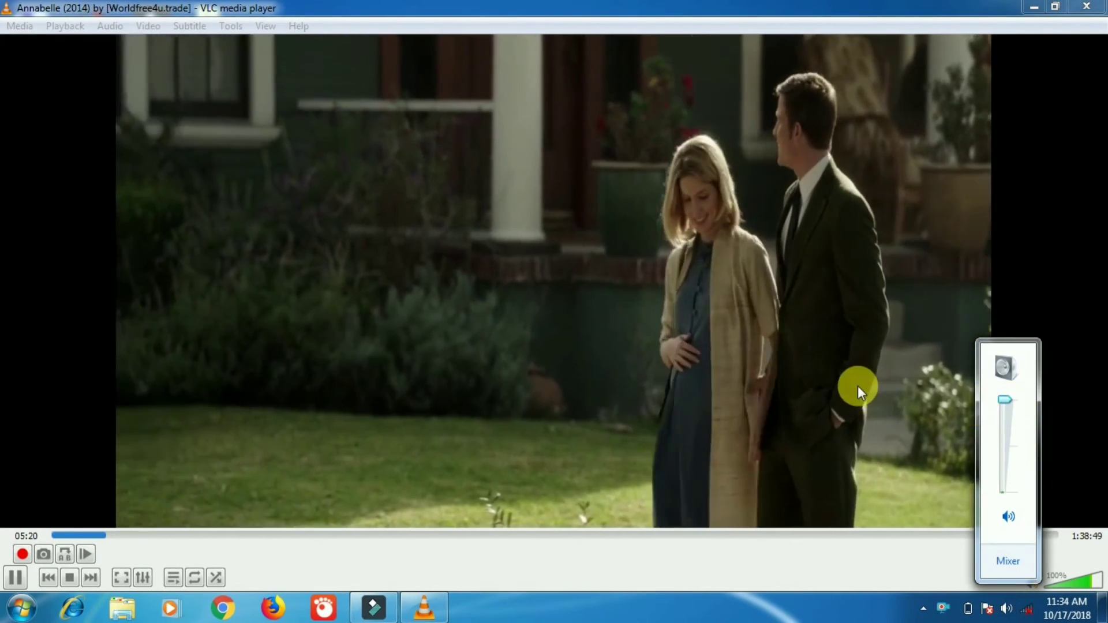
click(857, 385)
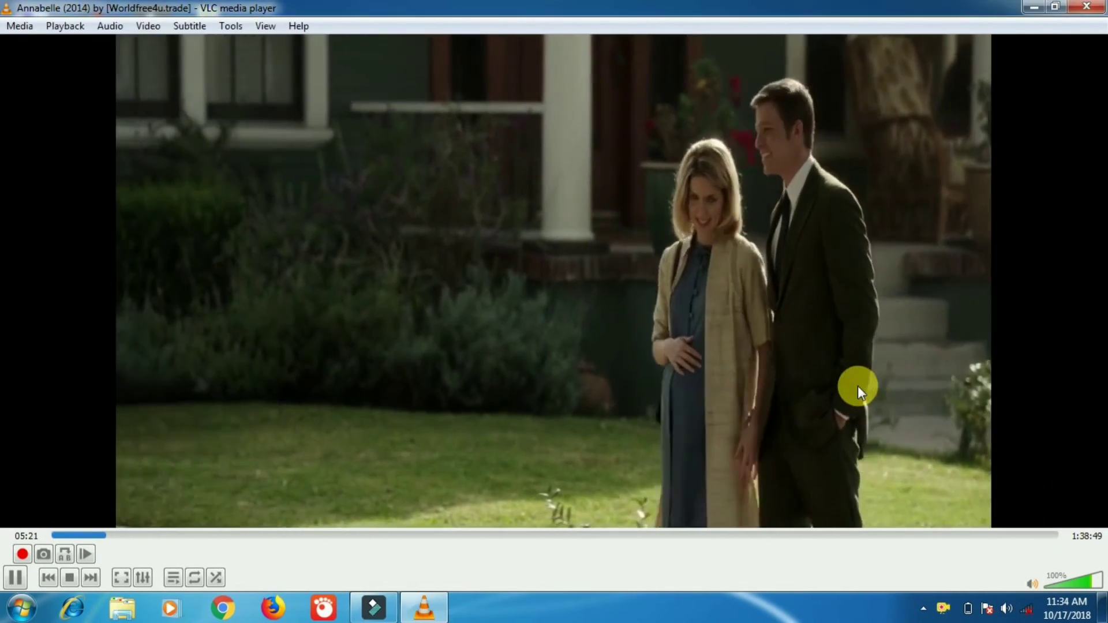
scroll(858, 385, up, 20)
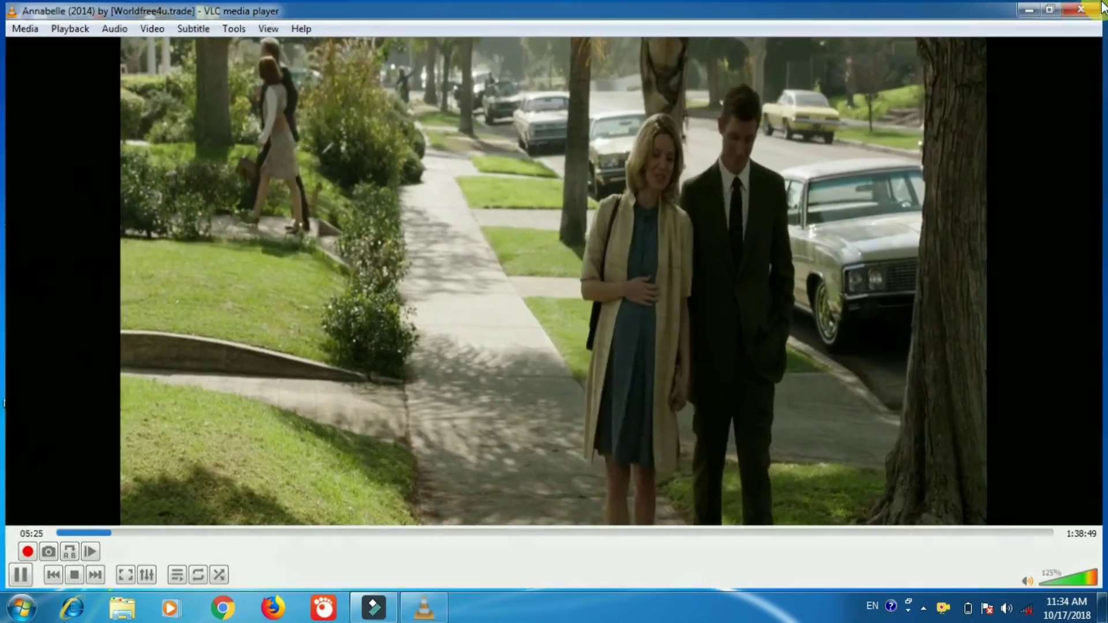
click(1100, 5)
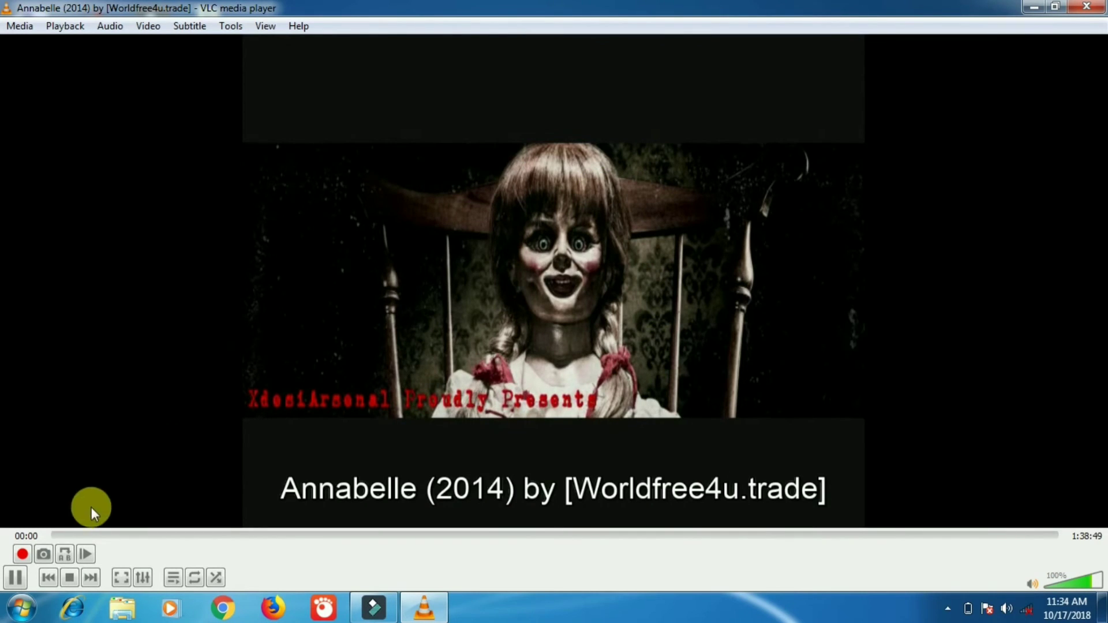
Step: Play annabele.mkv in VLC from about four minutes in to check its audio, and close the player
drag(64, 542, 93, 533)
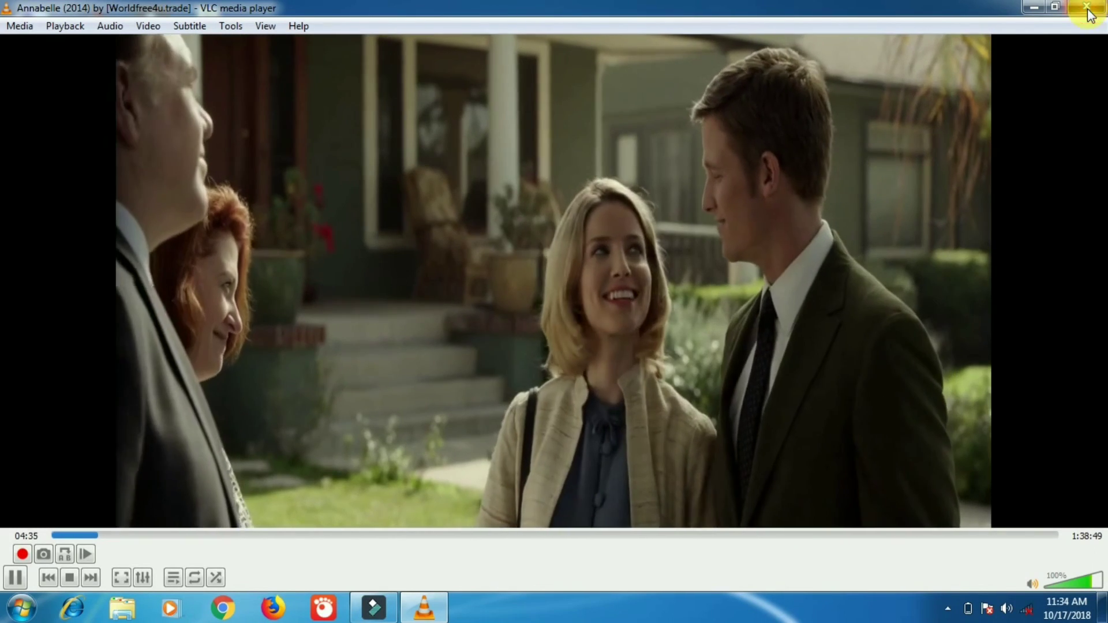
click(1086, 8)
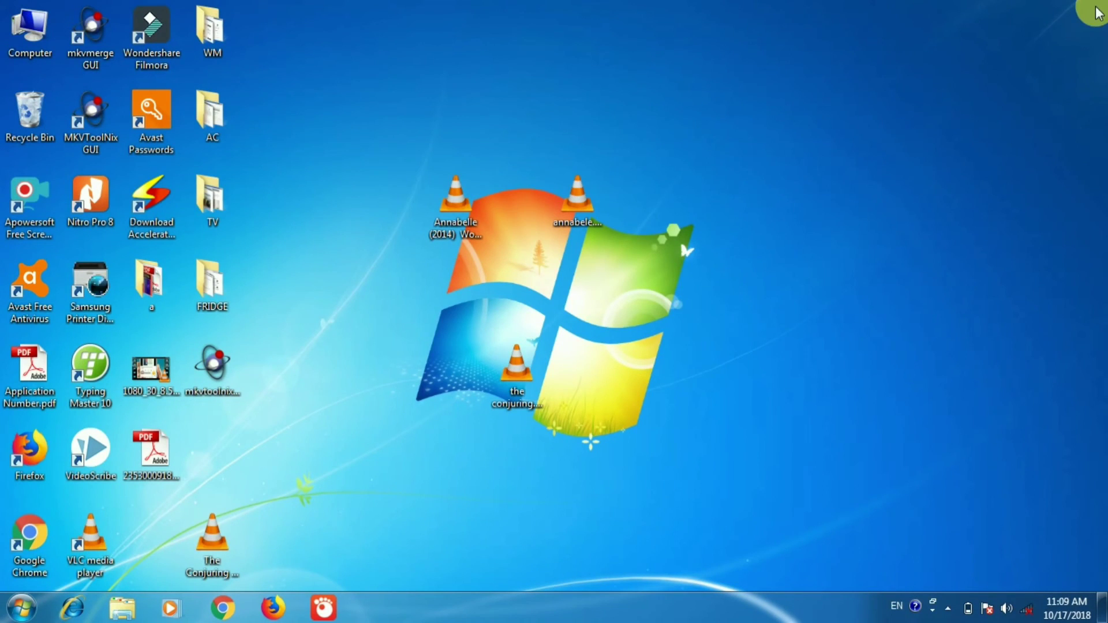